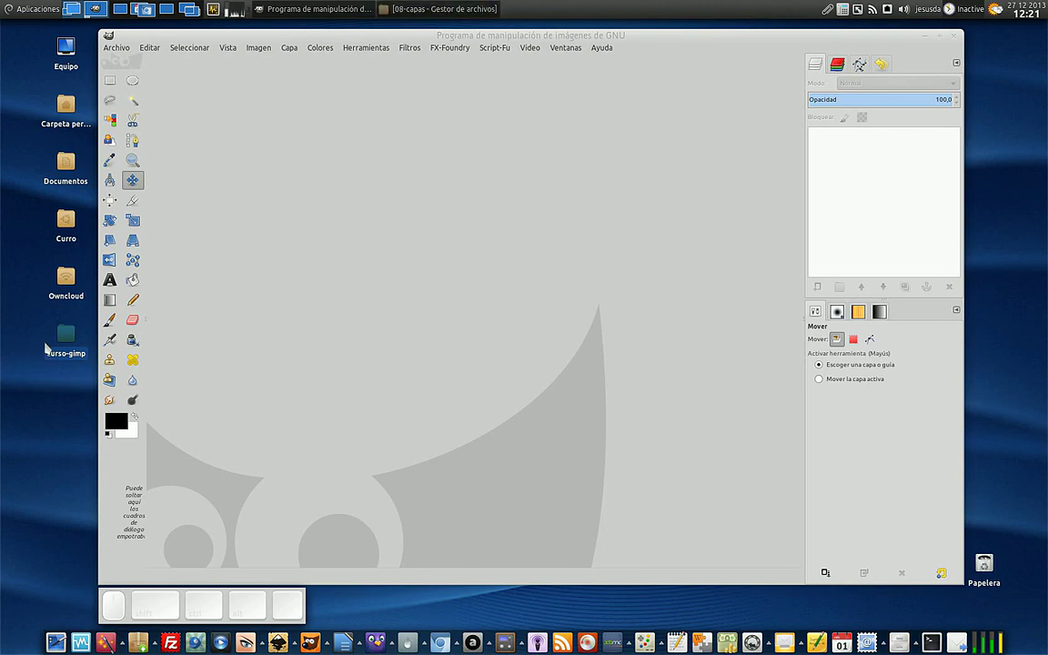
Step: Open capas3.xcf from the curso-gimp/ejercicios/08-capas folder in GIMP and minimize the file manager
double_click(60, 343)
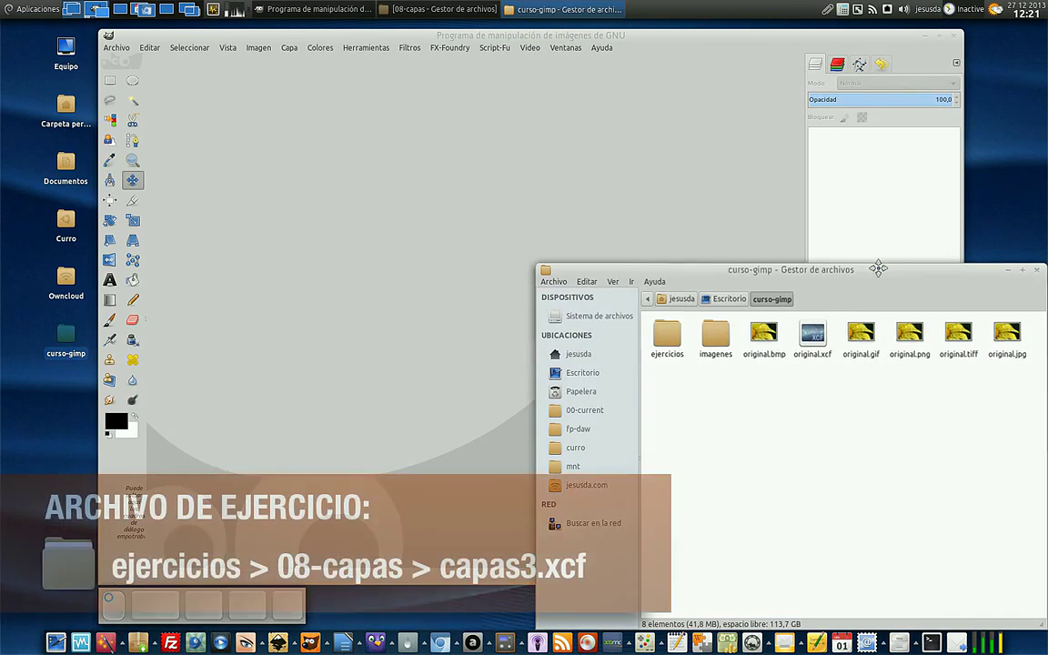
left_click_drag(884, 271, 836, 260)
double_click(622, 330)
double_click(622, 330)
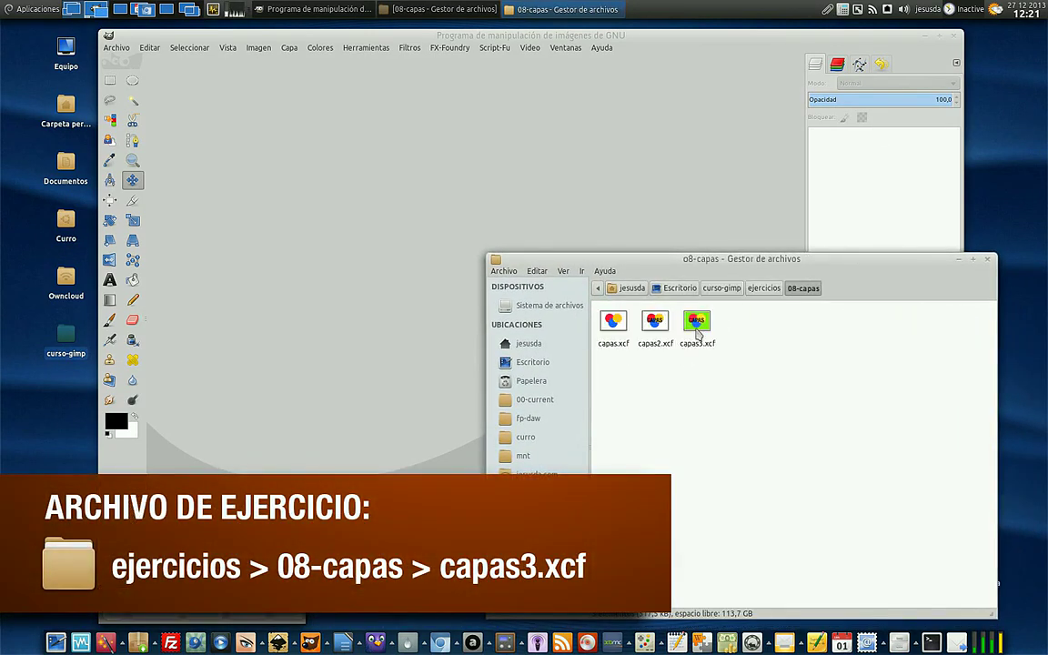
left_click_drag(696, 333, 218, 171)
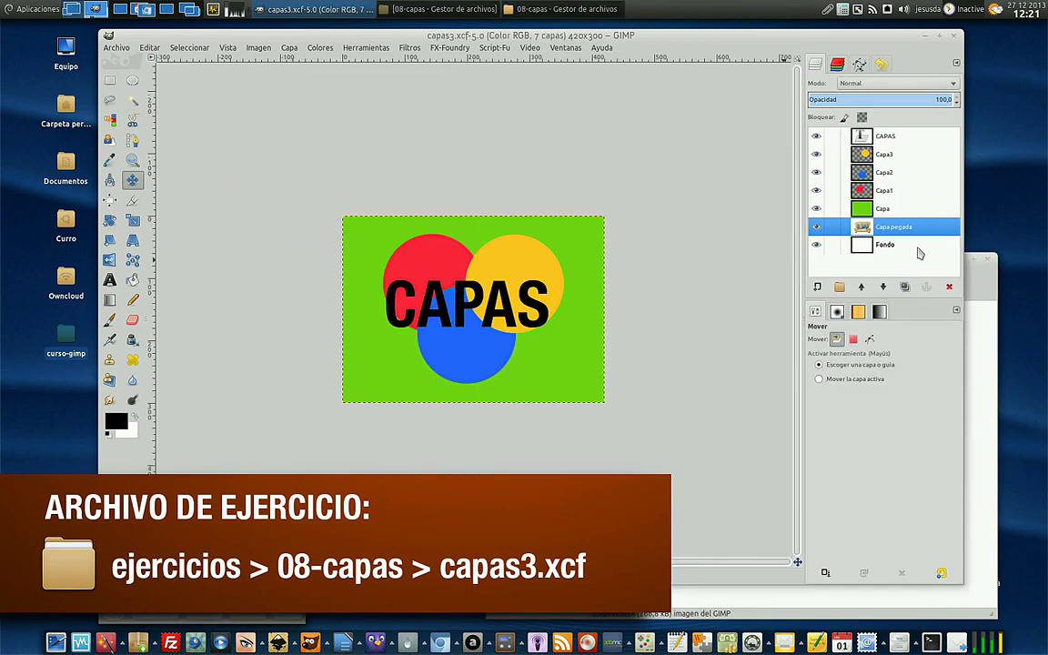
left_click(975, 433)
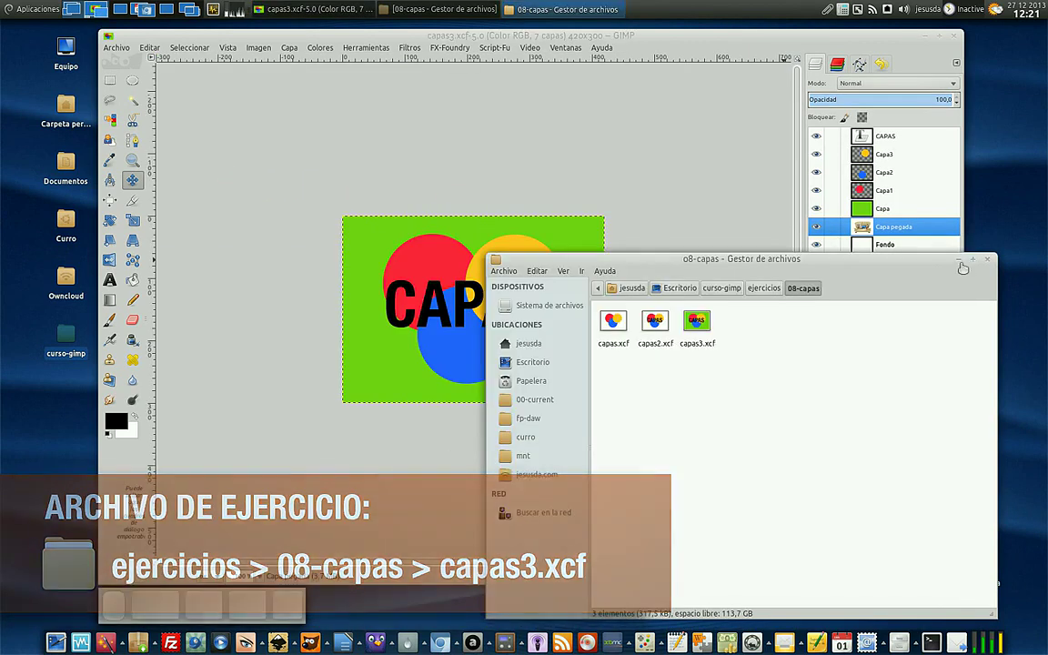
left_click(958, 260)
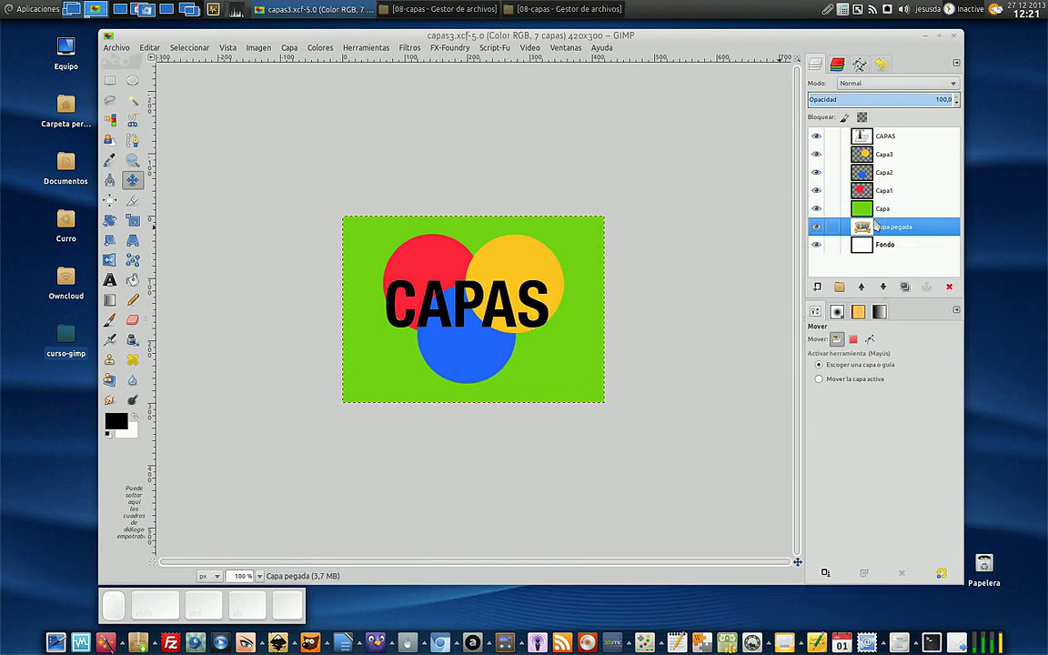
Step: Move the sofa photo layer Capa pegada to the top of the layer stack and return it to just below Capa
left_click(869, 213)
left_click(869, 222)
left_click(866, 215)
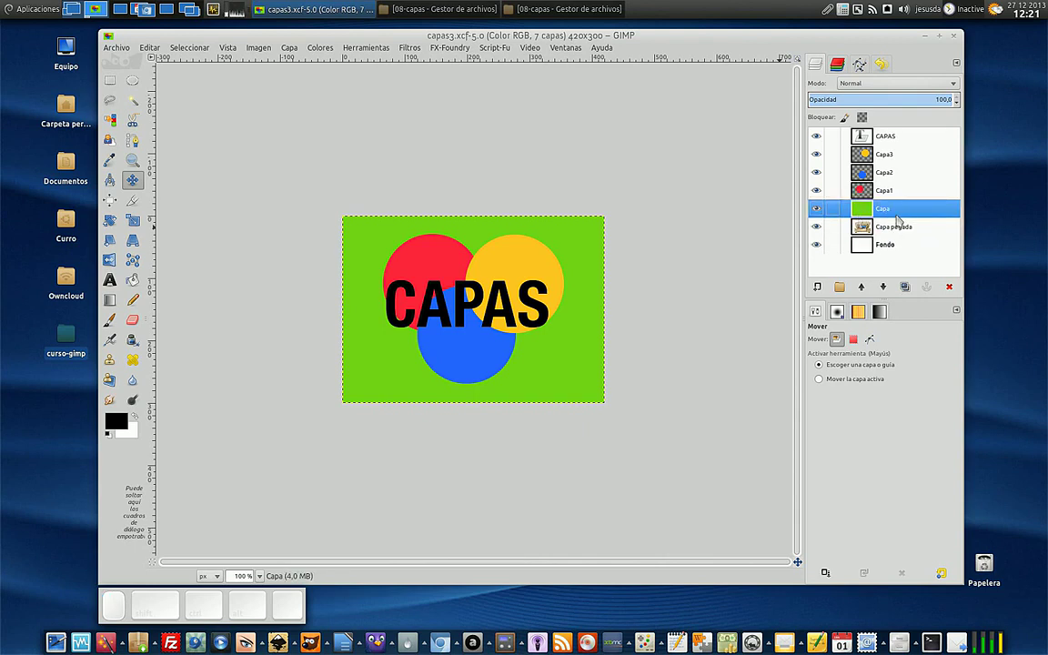
left_click_drag(863, 230, 864, 136)
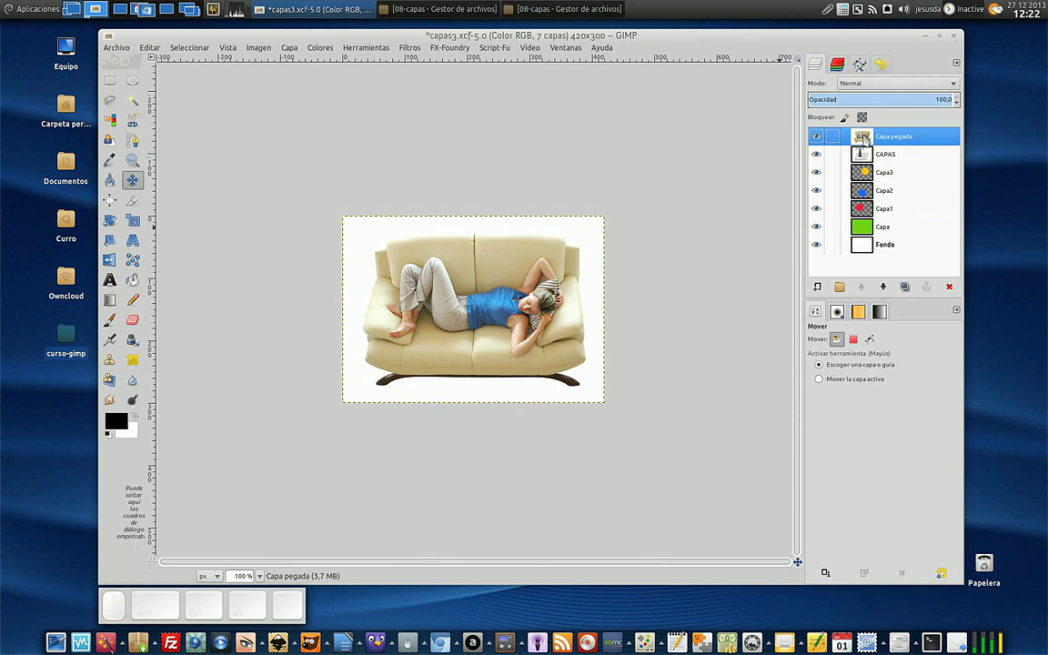
left_click_drag(864, 138, 866, 233)
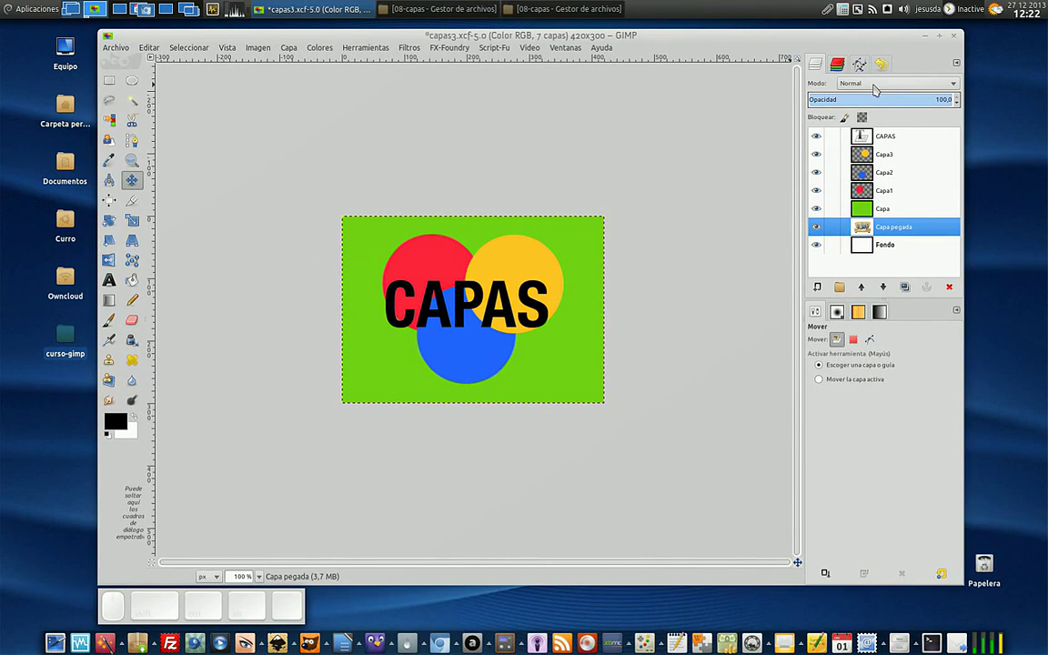
Step: Move the blue circle of layer Capa2 directly behind the yellow circle
left_click(867, 209)
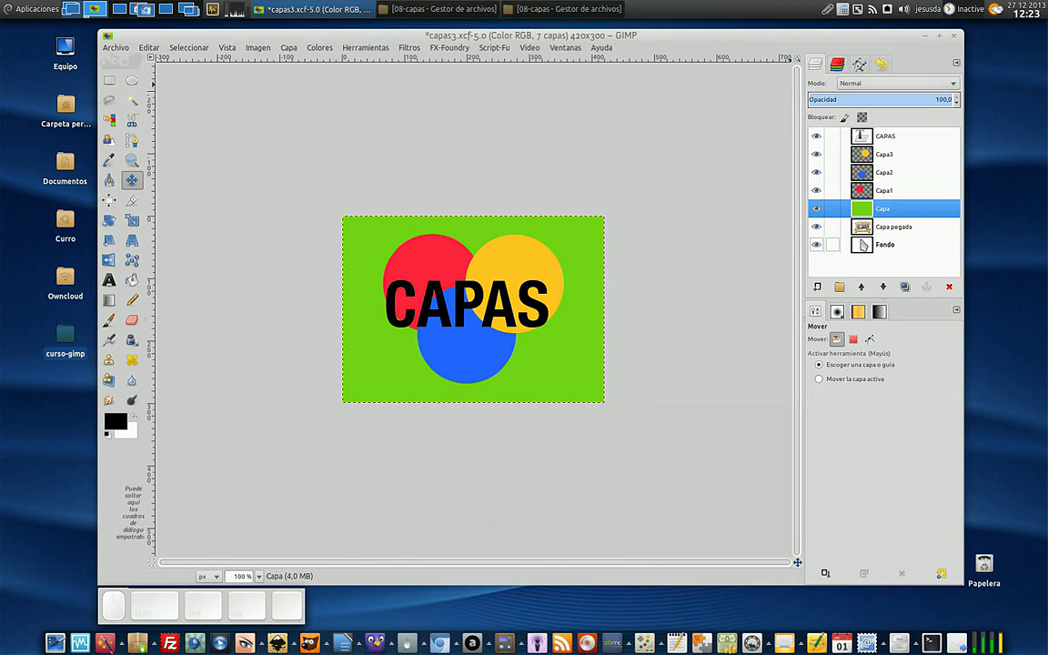
left_click(860, 154)
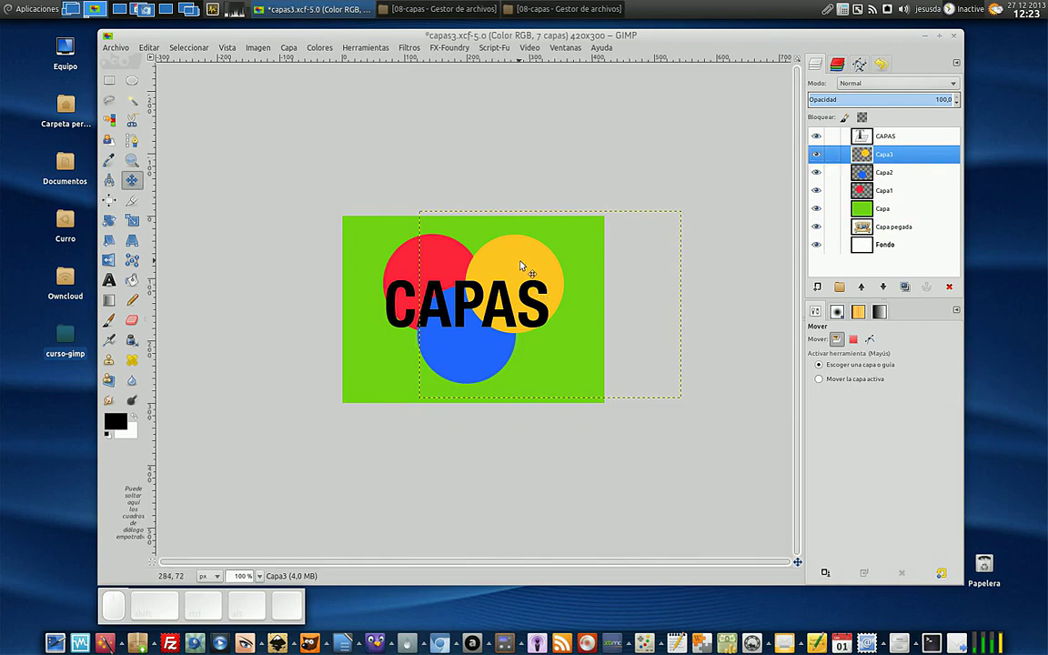
left_click(861, 179)
left_click_drag(446, 361, 495, 313)
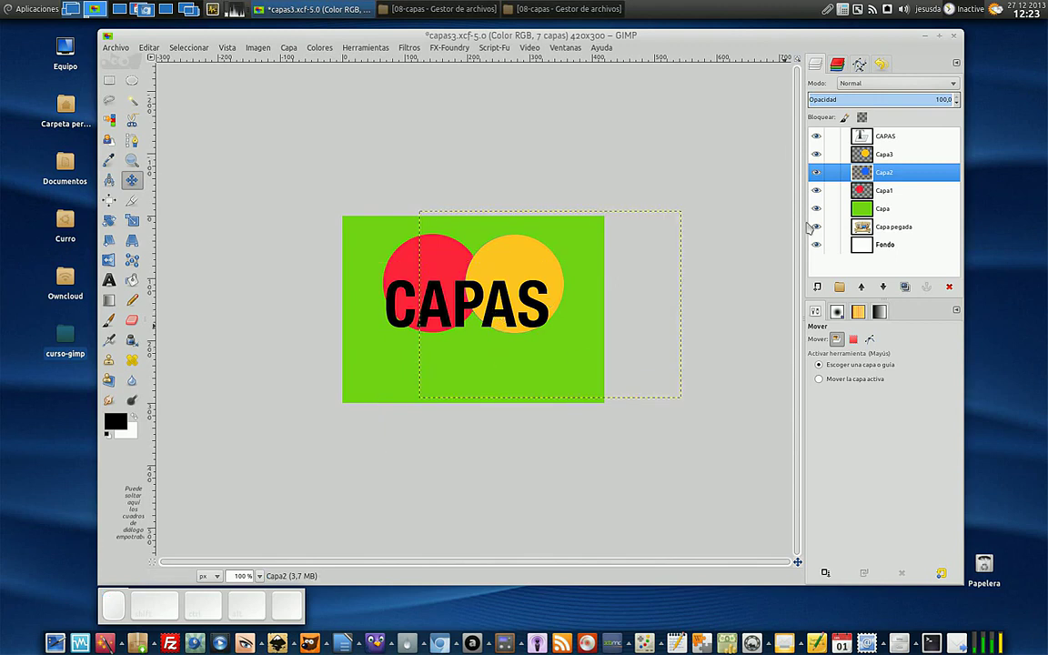
Step: Lower the yellow circle's layer Capa3 one position below Capa2, then make Capa2 the active layer
left_click(875, 154)
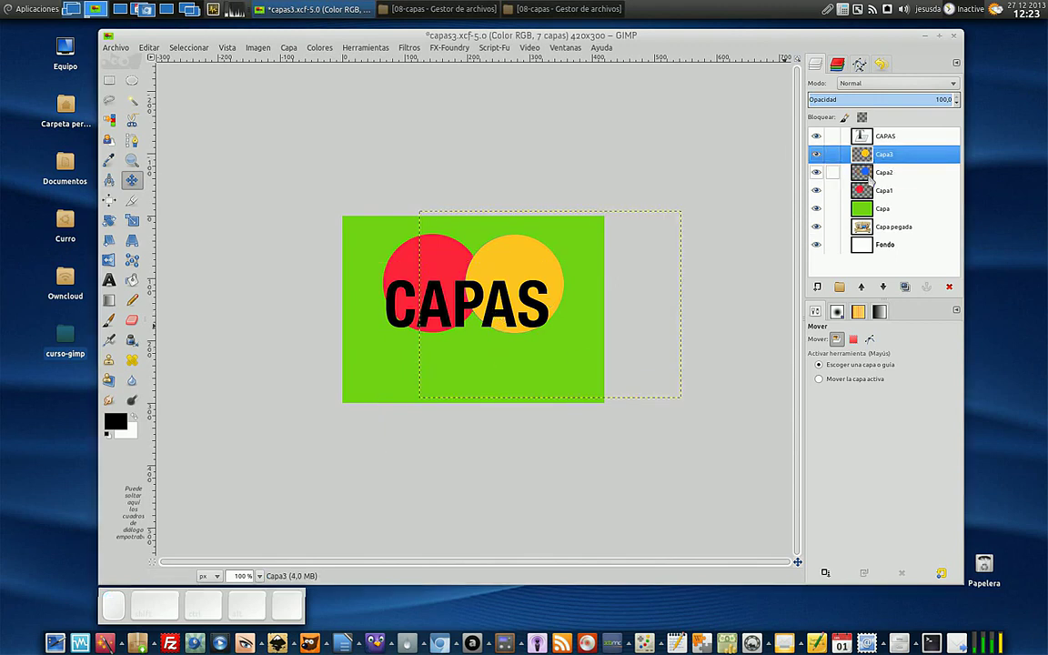
left_click(884, 287)
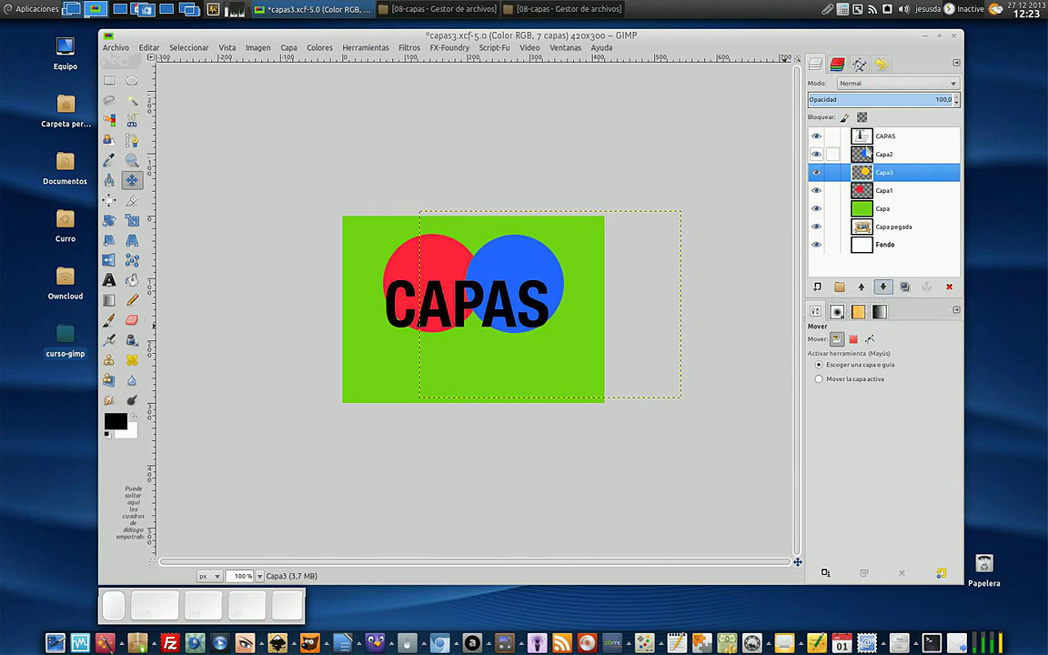
left_click(862, 158)
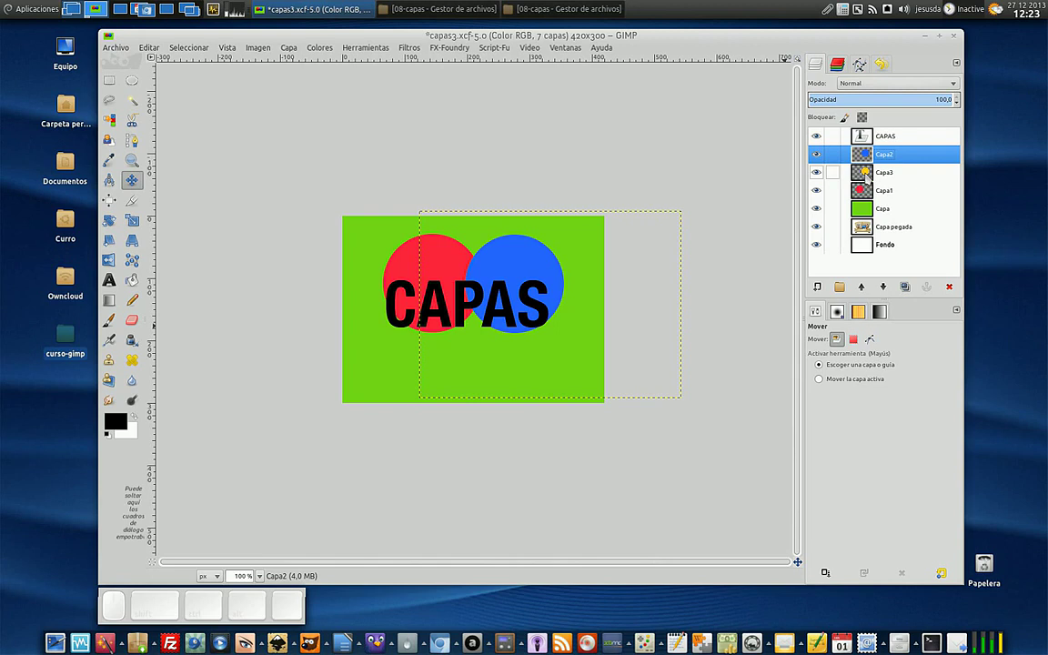
Step: Shift the CAPAS text slightly down and left, and move the blue circle below and between the red and yellow circles
left_click_drag(516, 306, 496, 336)
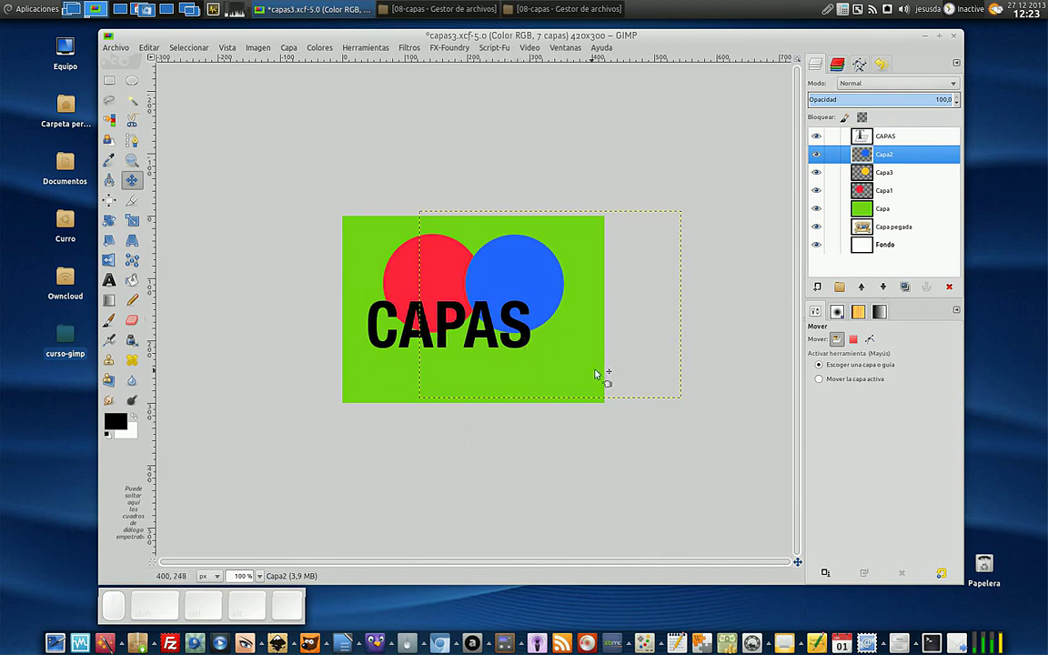
left_click(868, 172)
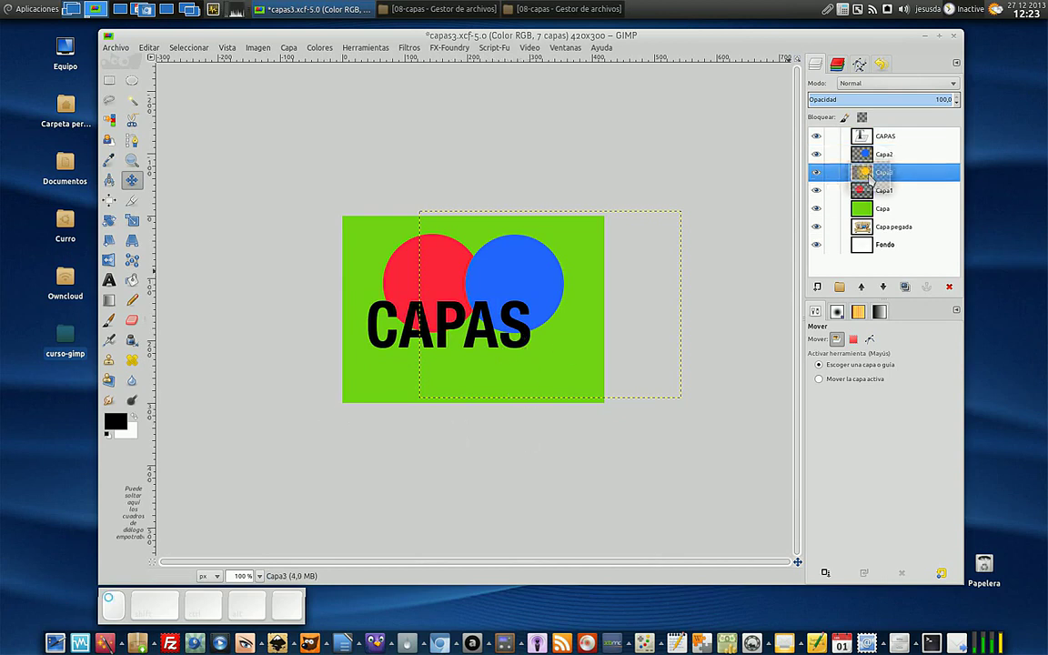
left_click_drag(509, 299, 509, 354)
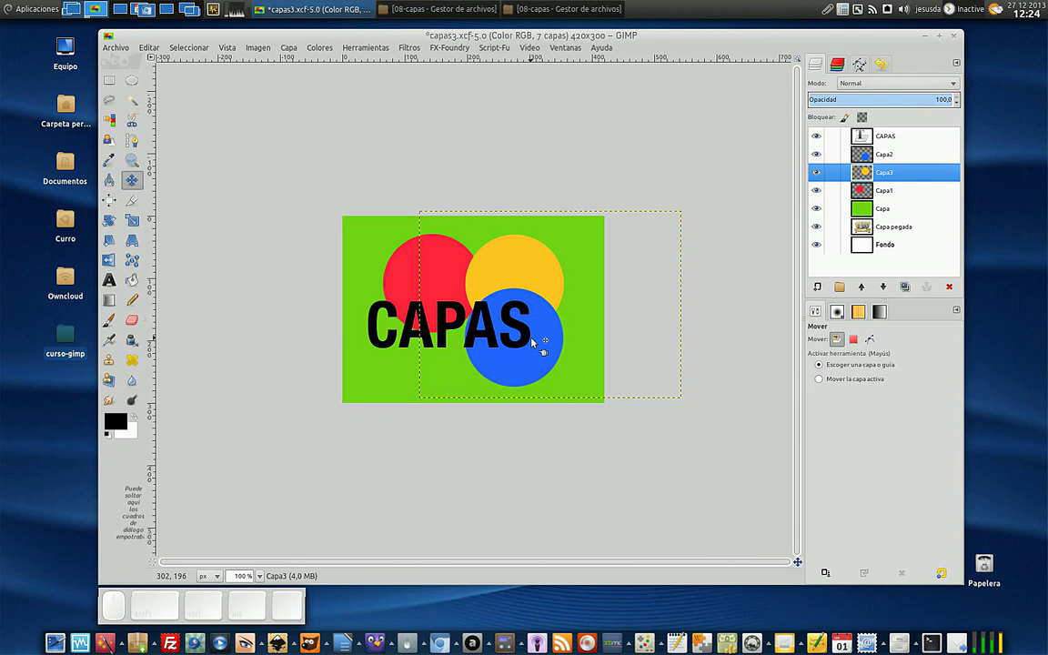
left_click_drag(555, 341, 516, 329)
left_click(517, 330)
Step: Hide the CAPAS text layer, the green Capa layer and the Capa pegada layer
left_click(816, 136)
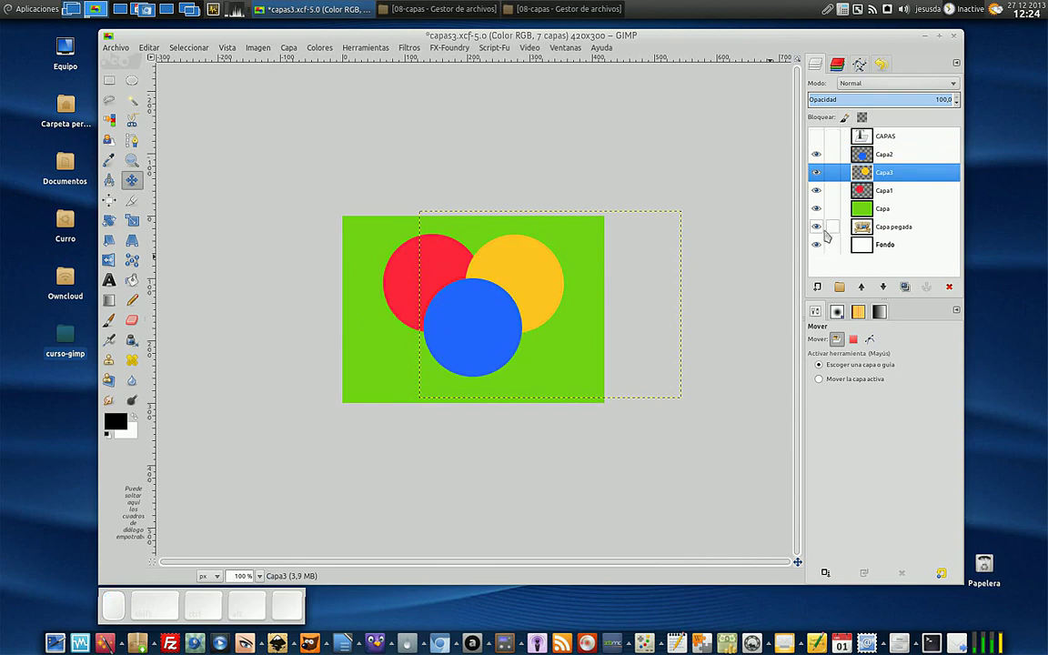
left_click(816, 209)
left_click(816, 226)
Step: Nudge the red, yellow and blue circles slightly closer together so they overlap more
left_click_drag(427, 262, 429, 267)
left_click_drag(524, 267, 520, 273)
left_click_drag(503, 316, 504, 311)
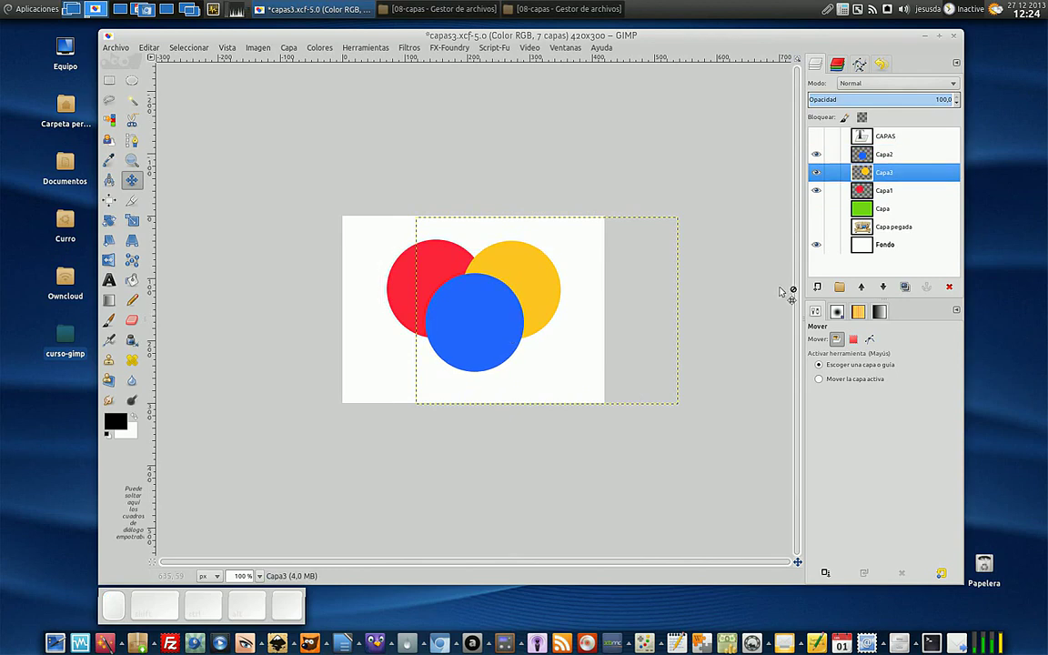
Step: Raise the yellow circle's layer Capa3 one position above Capa2
left_click(879, 155)
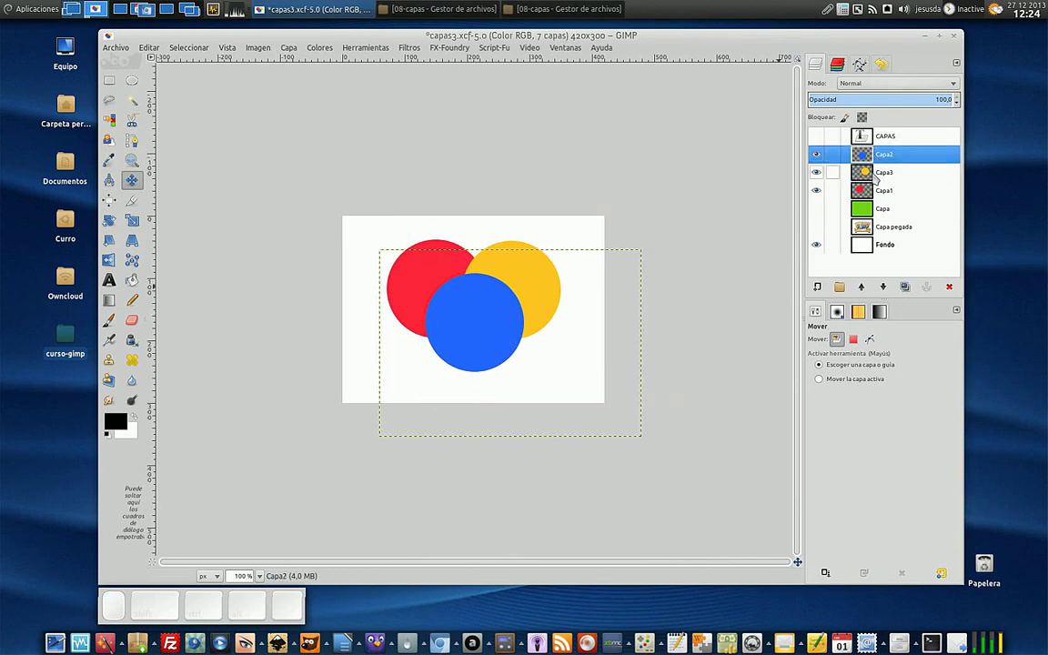
left_click(874, 175)
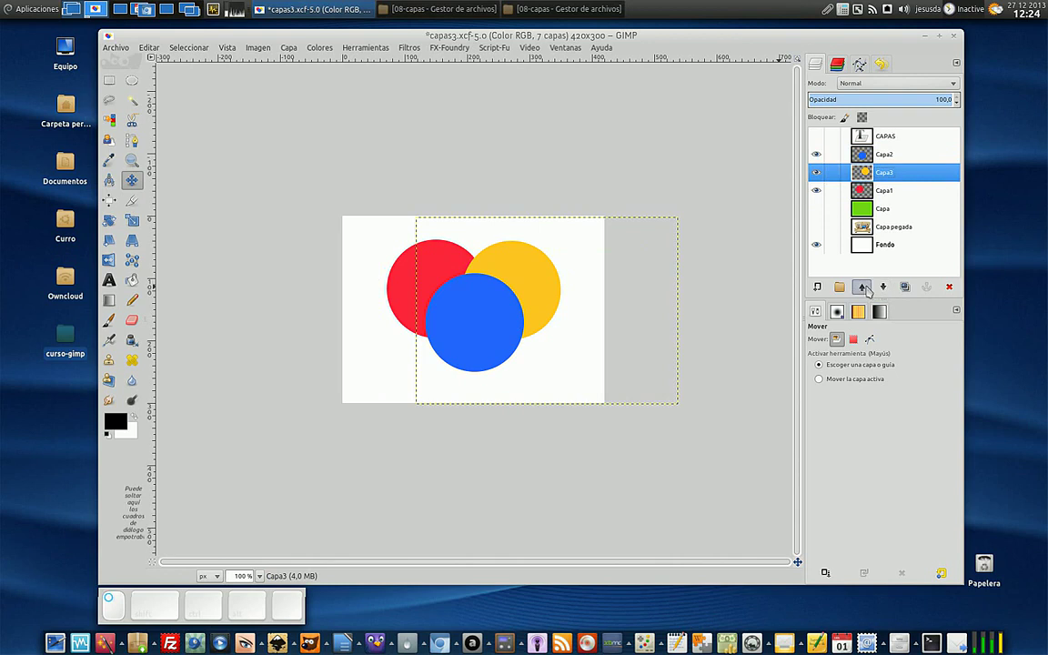
left_click(862, 286)
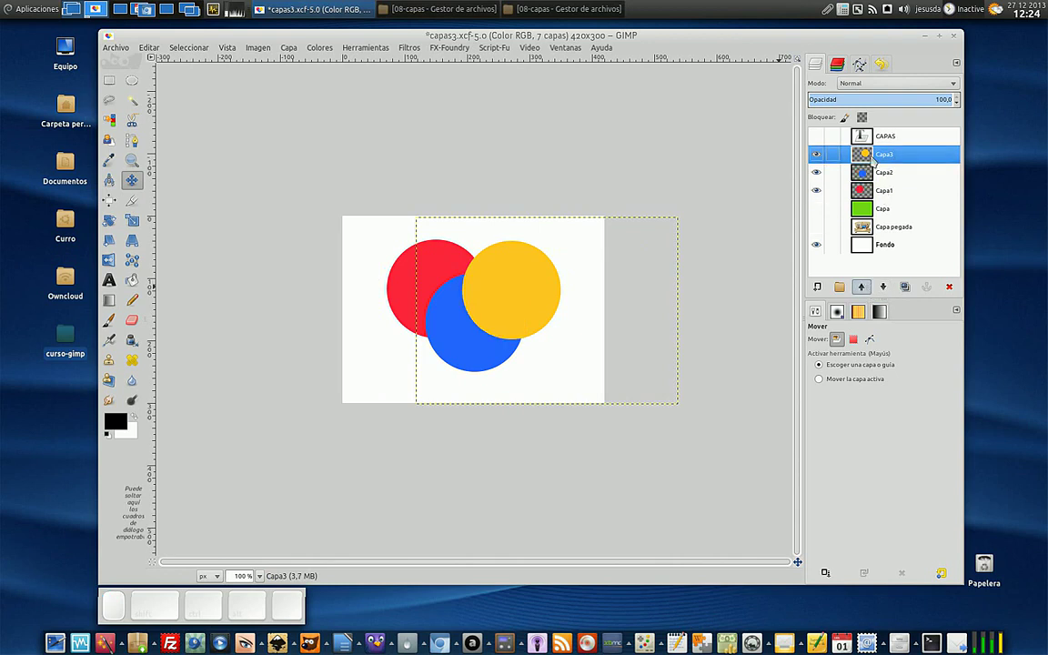
Step: Review the available blending modes for layer Capa3 without changing its current mode
left_click(895, 85)
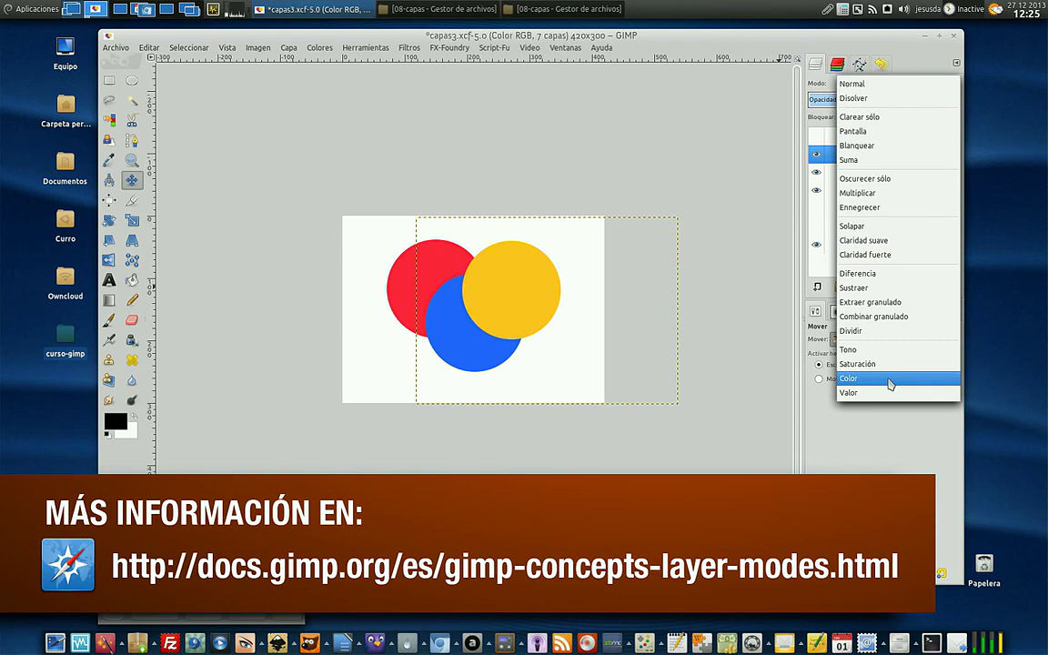
left_click(823, 88)
left_click(887, 190)
left_click(890, 208)
left_click(890, 190)
left_click(891, 170)
left_click(889, 156)
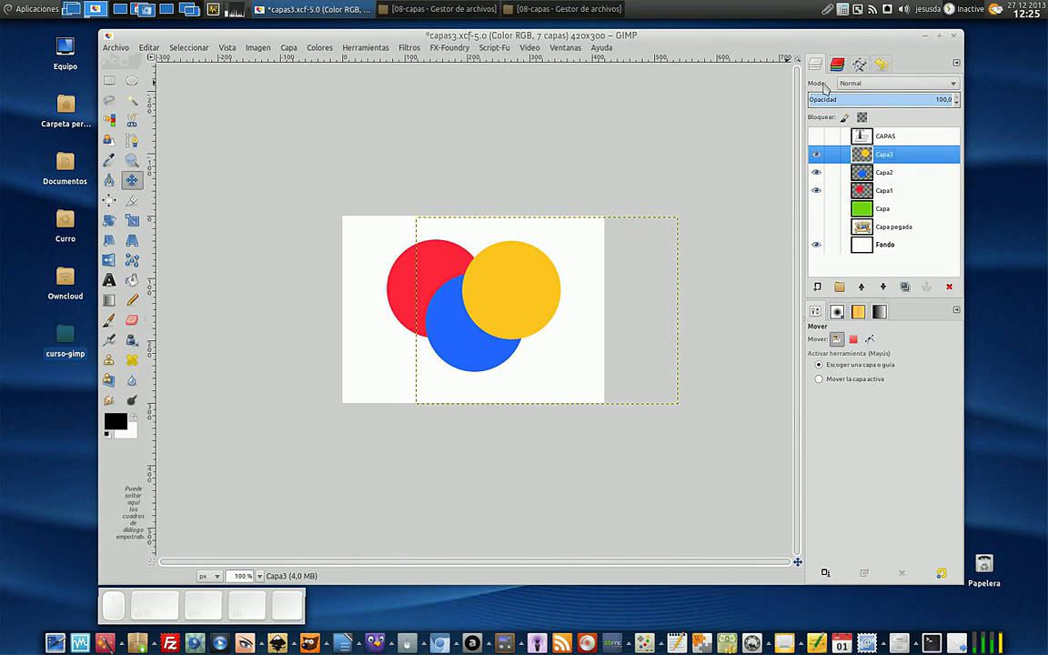
Step: Try the Disolver, Clarear sólo, Pantalla, Blanquear and Suma blending modes on layer Capa3
left_click(892, 85)
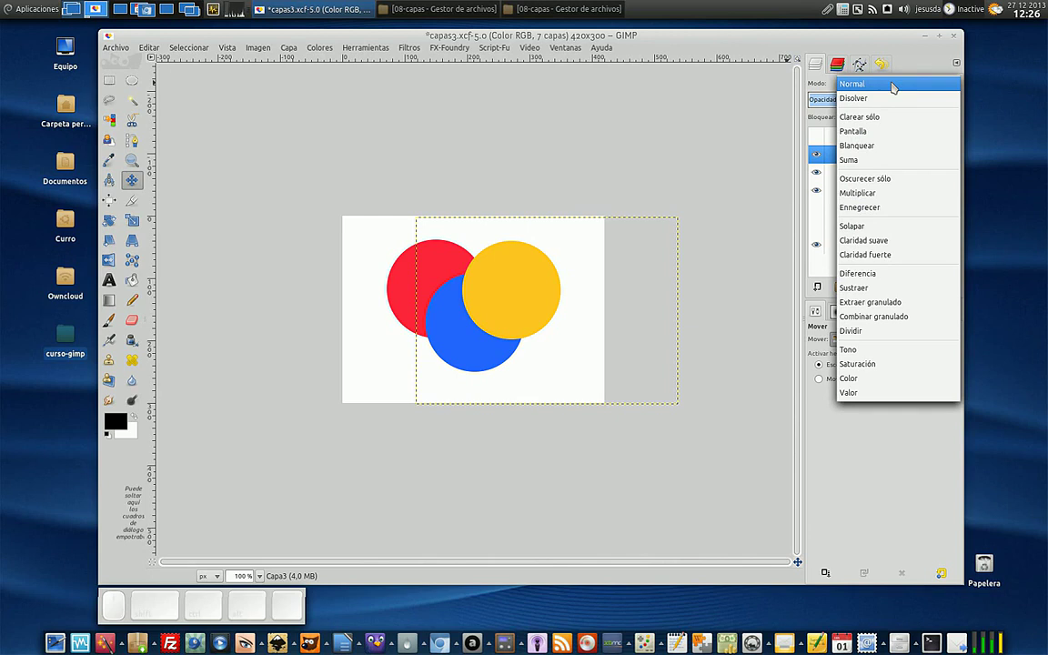
left_click(894, 99)
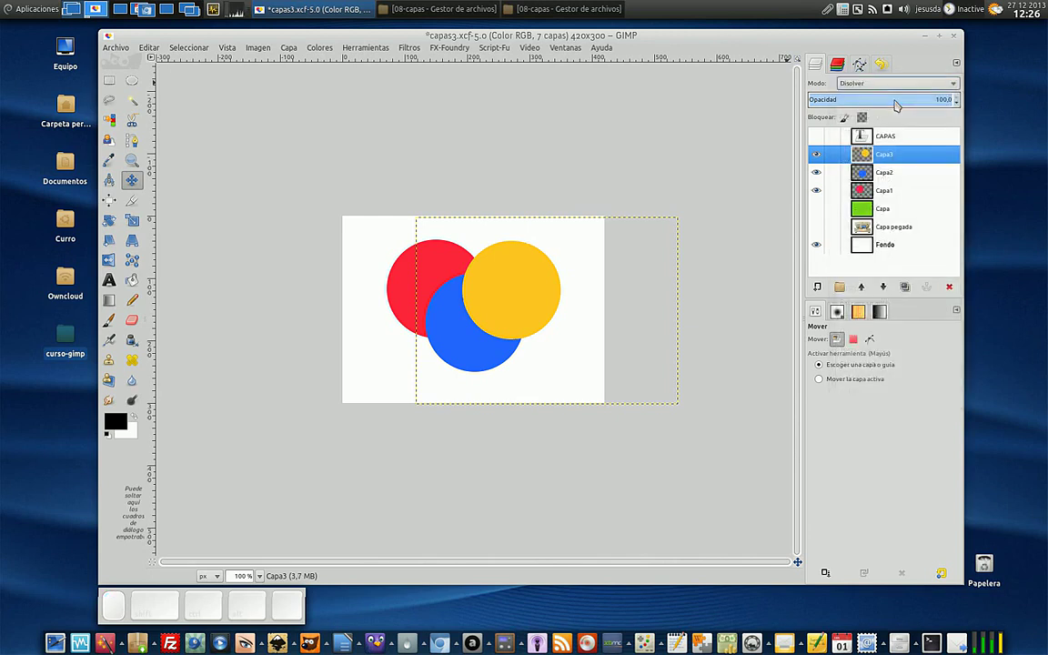
left_click(896, 84)
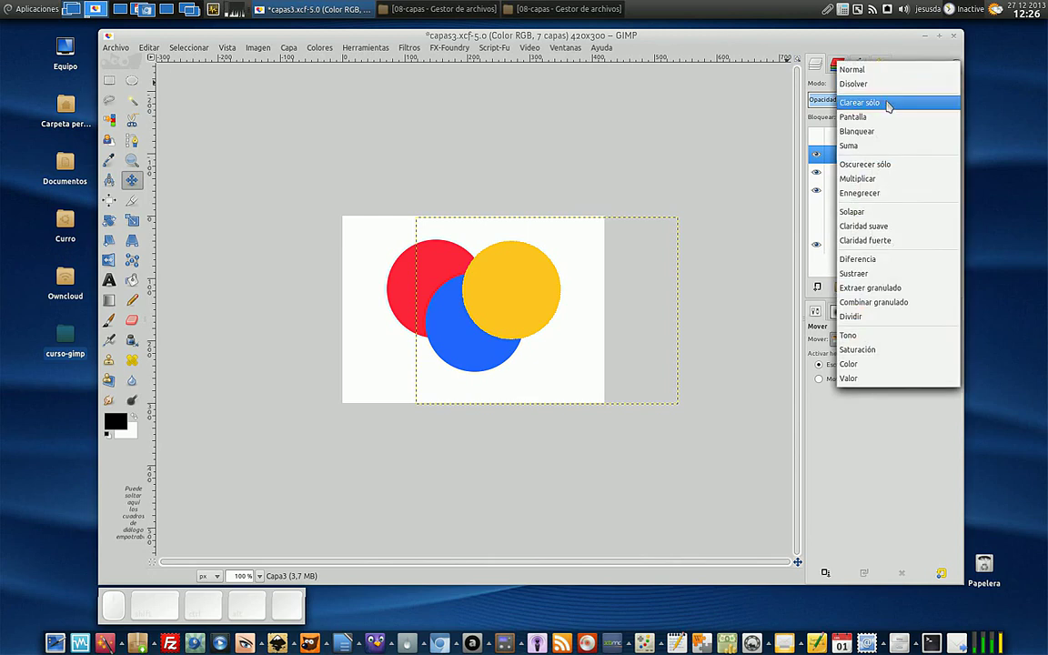
left_click(890, 103)
left_click(887, 83)
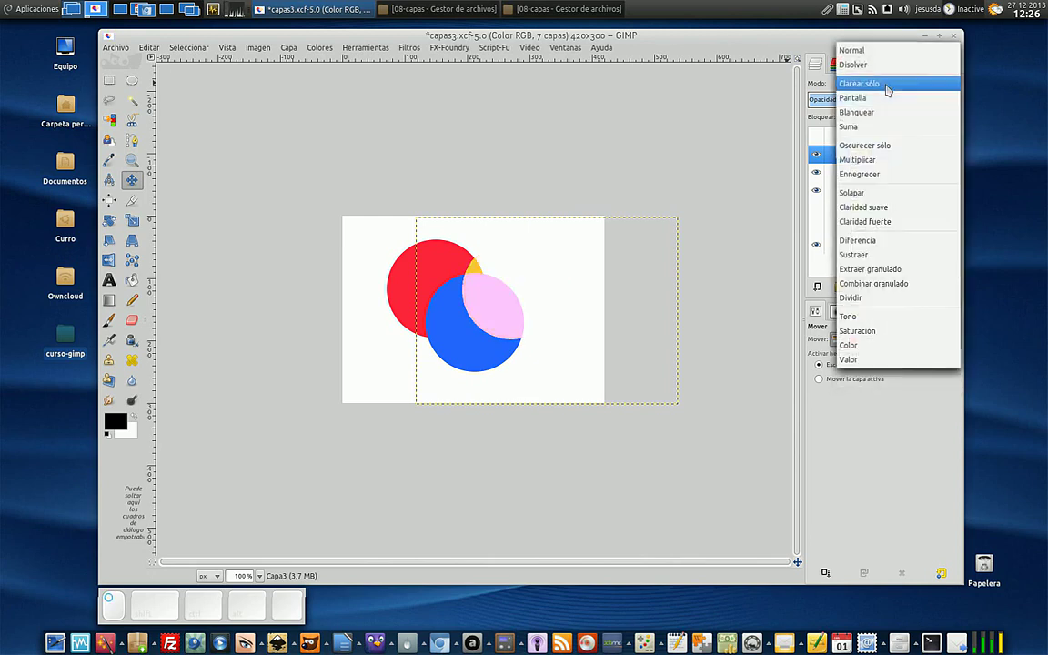
left_click(881, 100)
left_click(881, 99)
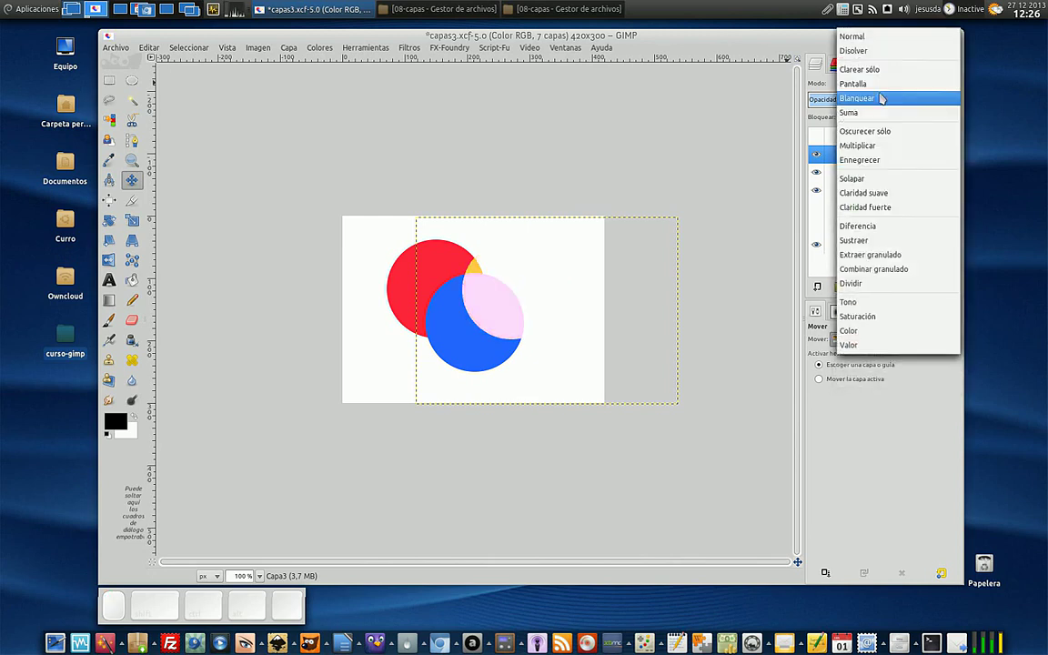
left_click(881, 99)
left_click(877, 83)
left_click(874, 98)
left_click(875, 84)
left_click(875, 84)
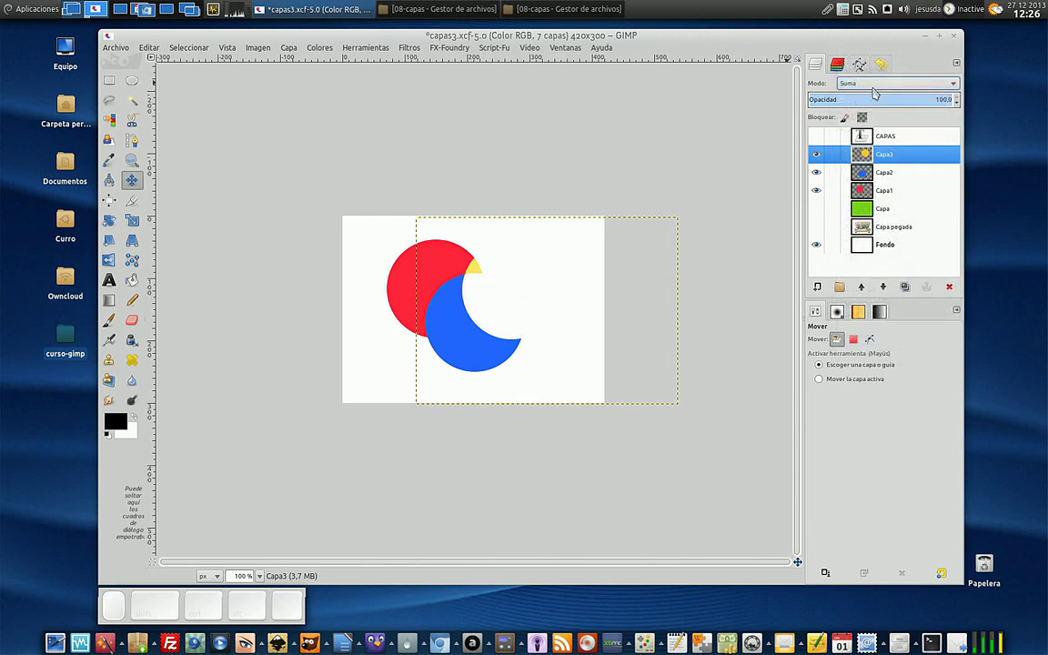
Step: Set the blending mode of the yellow circle's layer Capa3 to Oscurecer sólo
left_click(875, 86)
left_click(878, 102)
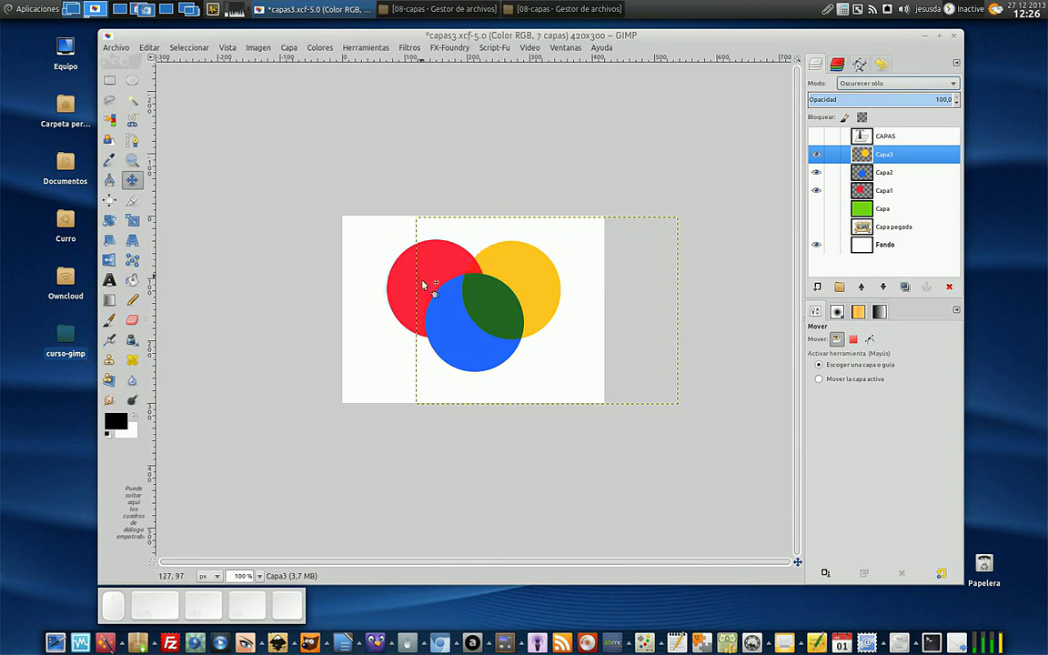
Step: Compare the blending mode of Capa3 with those of the layers beneath it, finishing with Capa2 selected
left_click(865, 175)
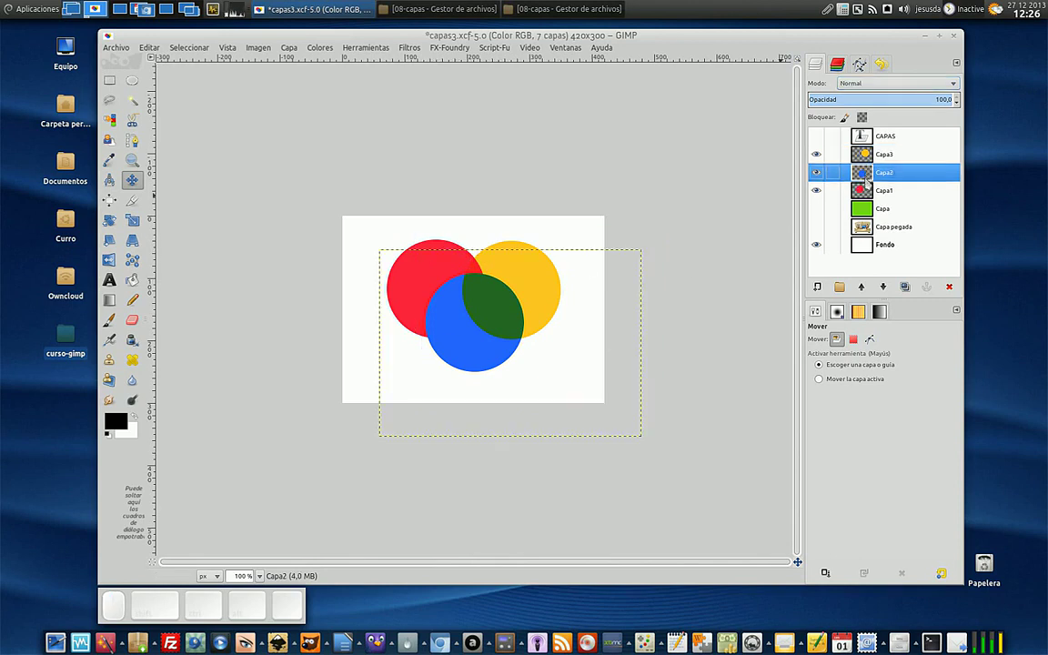
key("Down")
key("Down")
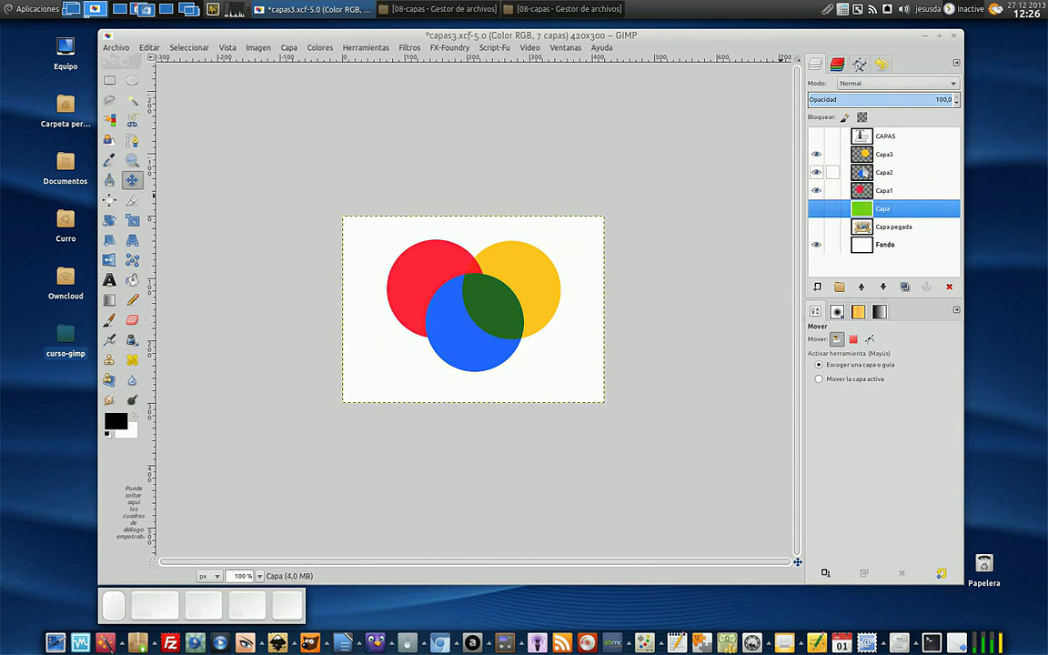
left_click(869, 155)
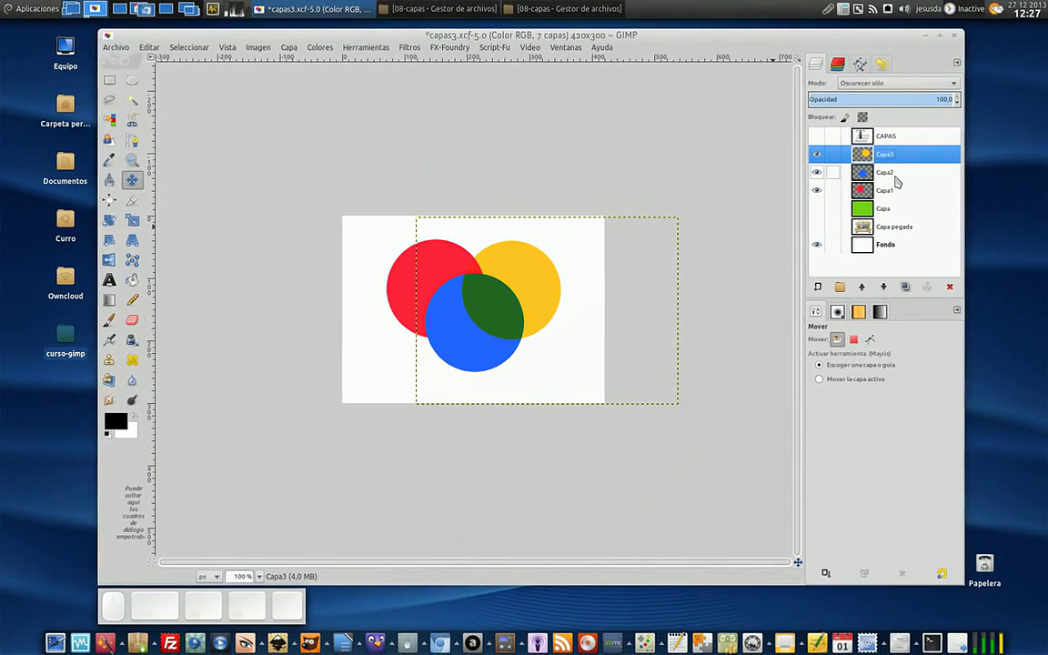
left_click(894, 172)
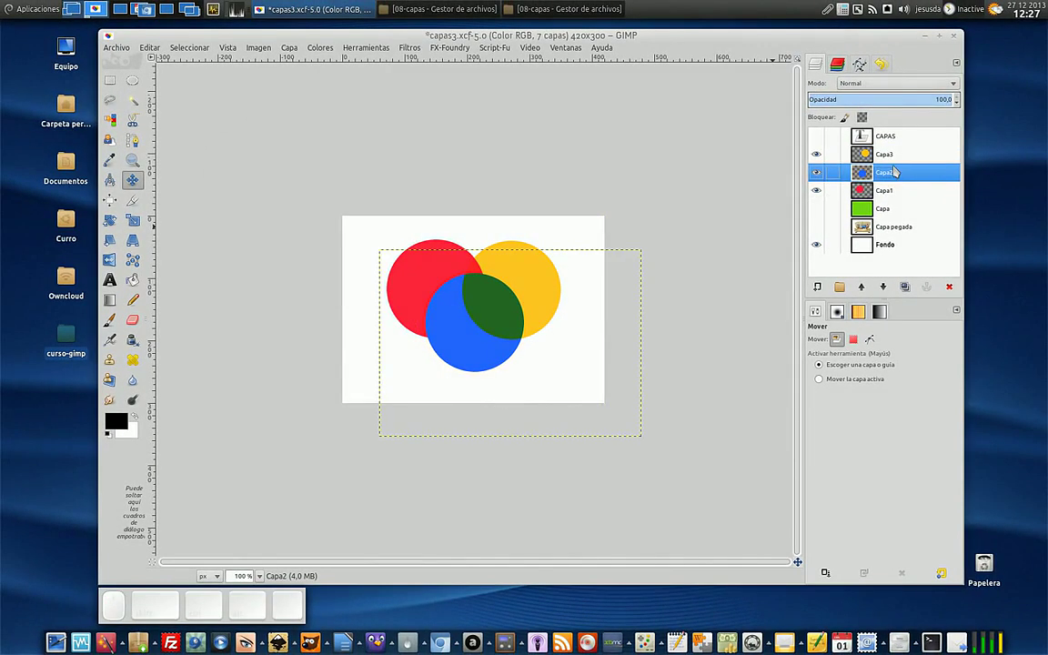
Step: Raise the red circle's layer Capa1 one place, above Capa2, and review its available blending modes
left_click(884, 190)
left_click(861, 286)
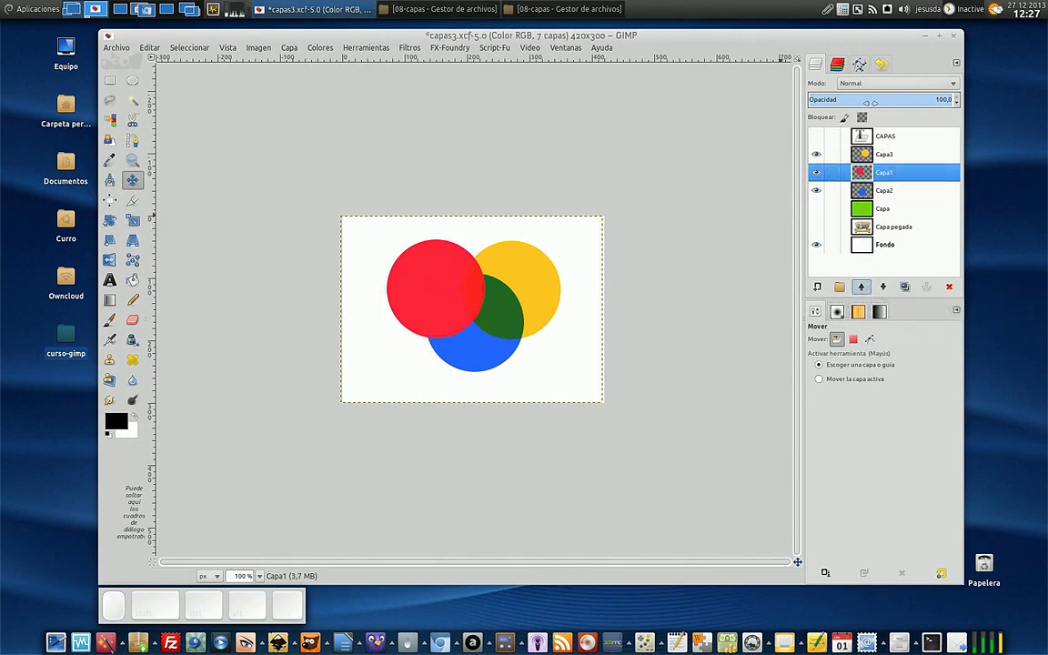
left_click(879, 83)
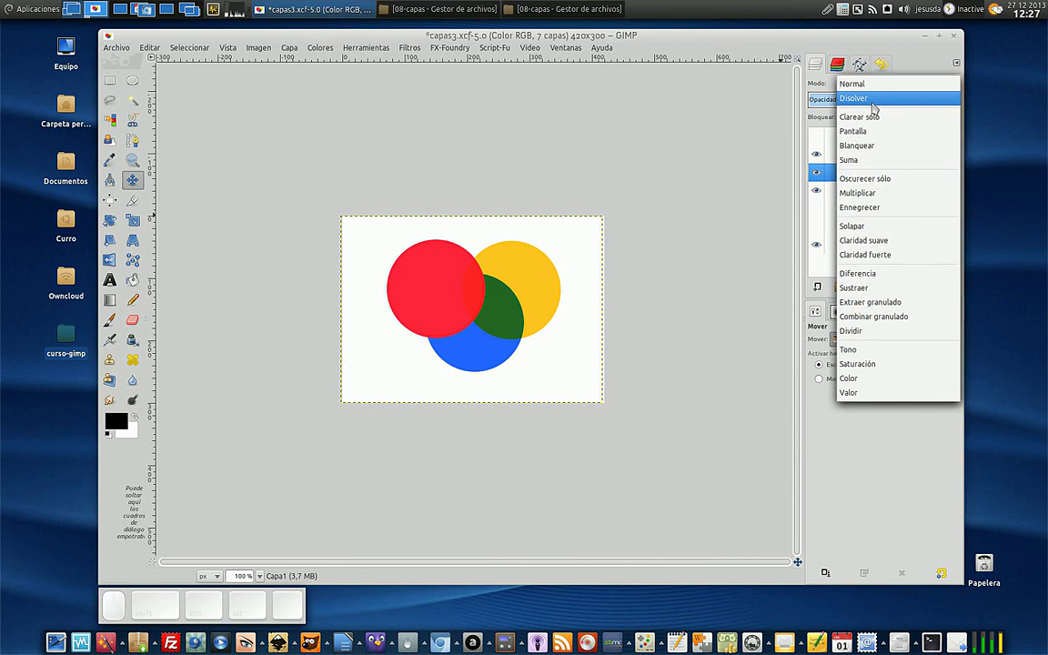
left_click(697, 166)
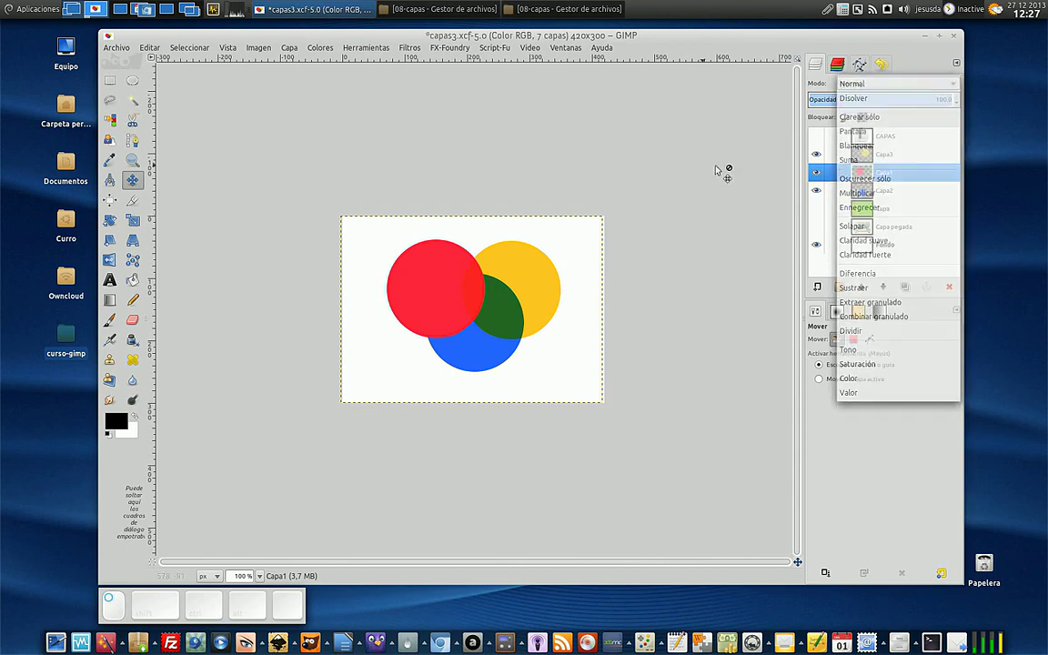
Step: Raise layer Capa2 above Capa1 and Capa3, and move Capa3 back above Capa2
left_click(880, 154)
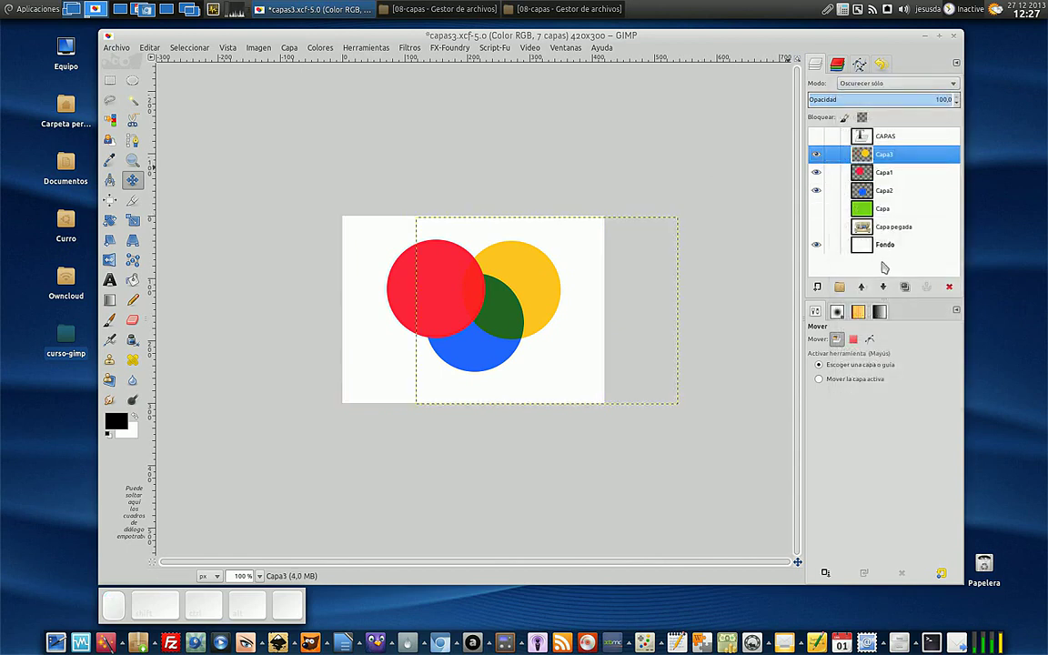
left_click(881, 190)
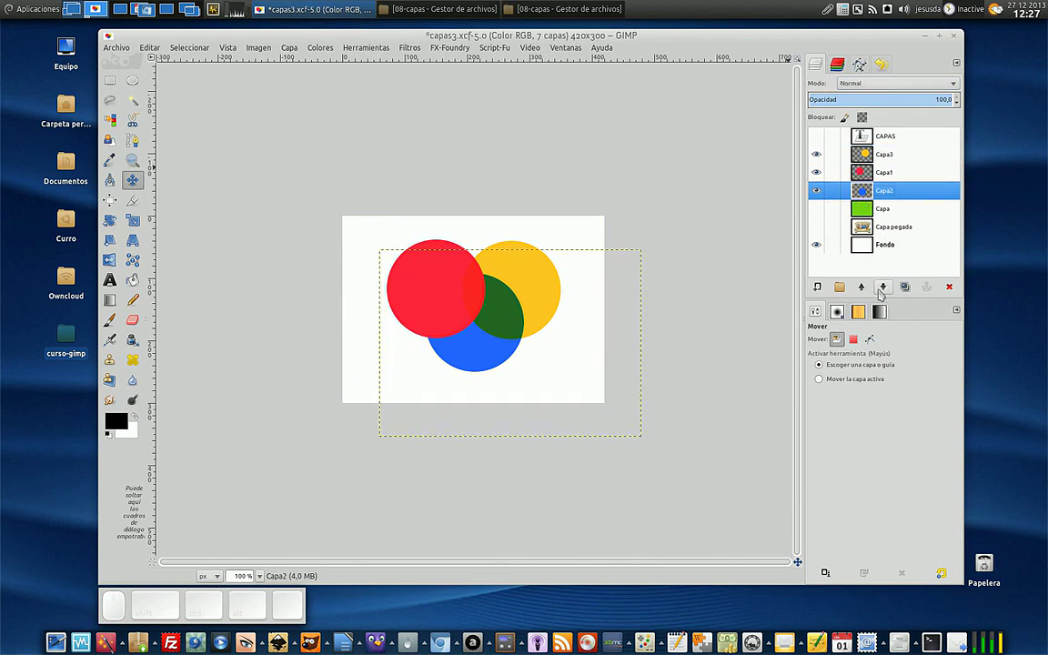
left_click(861, 287)
left_click(862, 287)
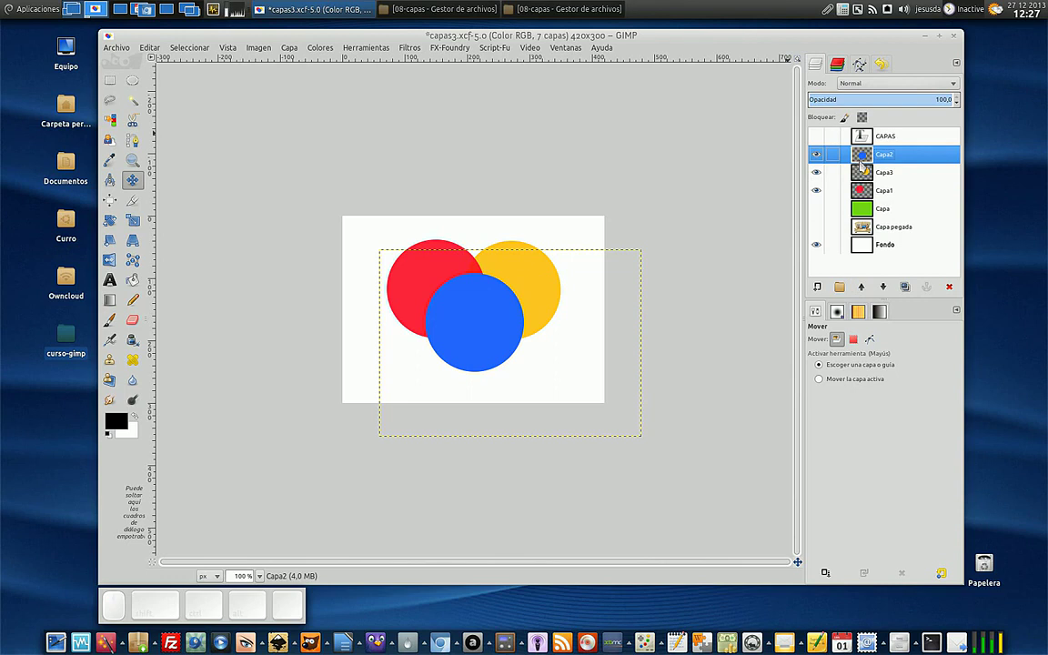
left_click(859, 170)
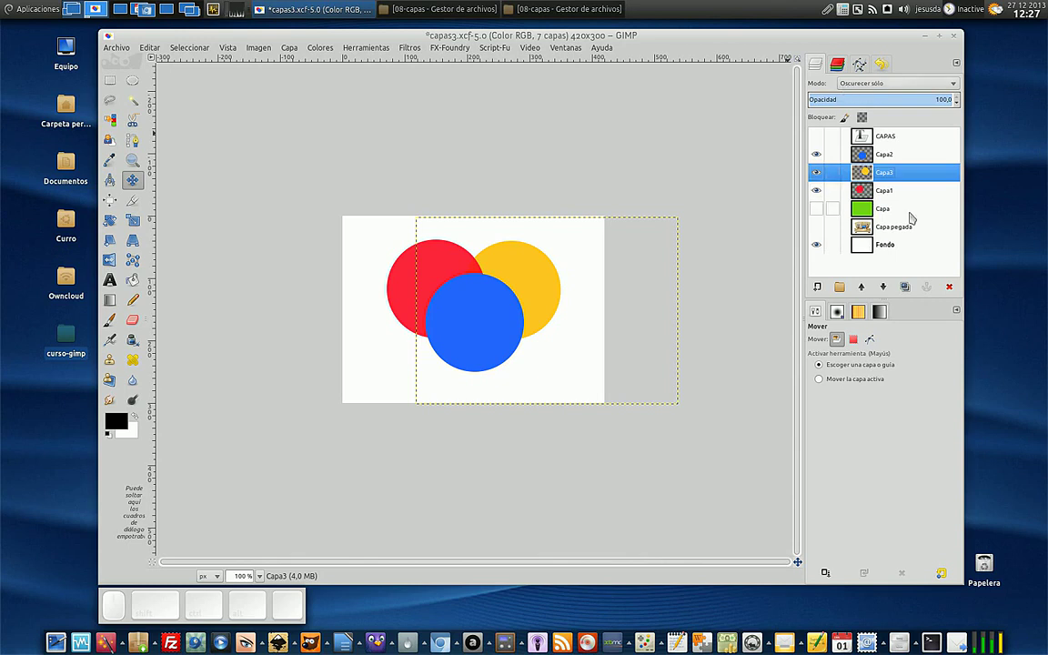
left_click(861, 286)
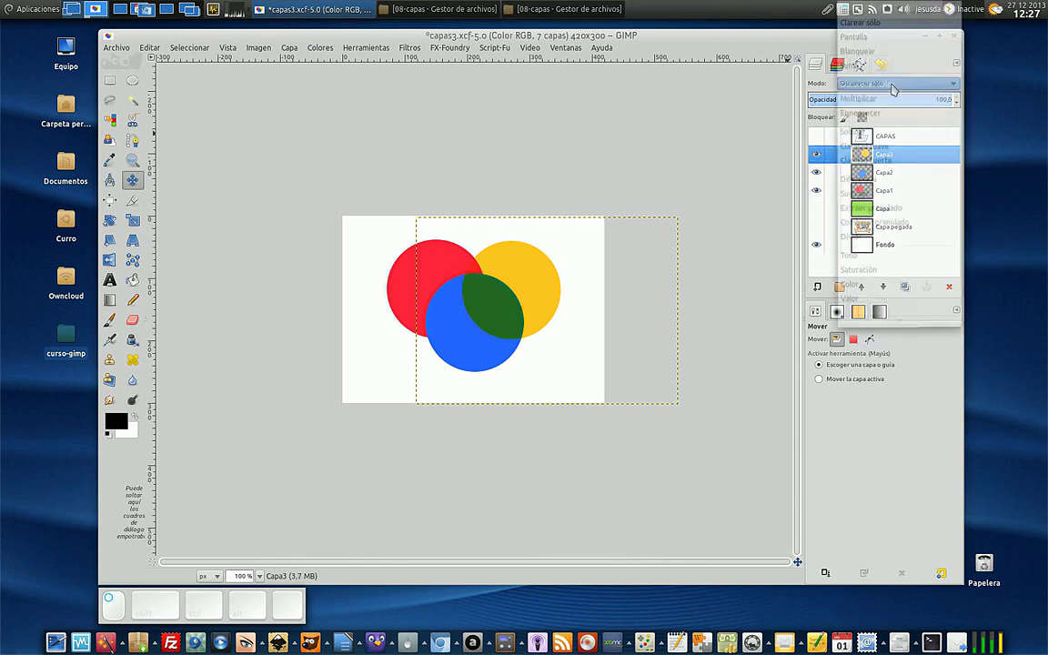
Step: Try the Multiplicar, Ennegrecer, Claridad suave, Diferencia, Sustraer and Saturación blending modes on layer Capa3
left_click(891, 88)
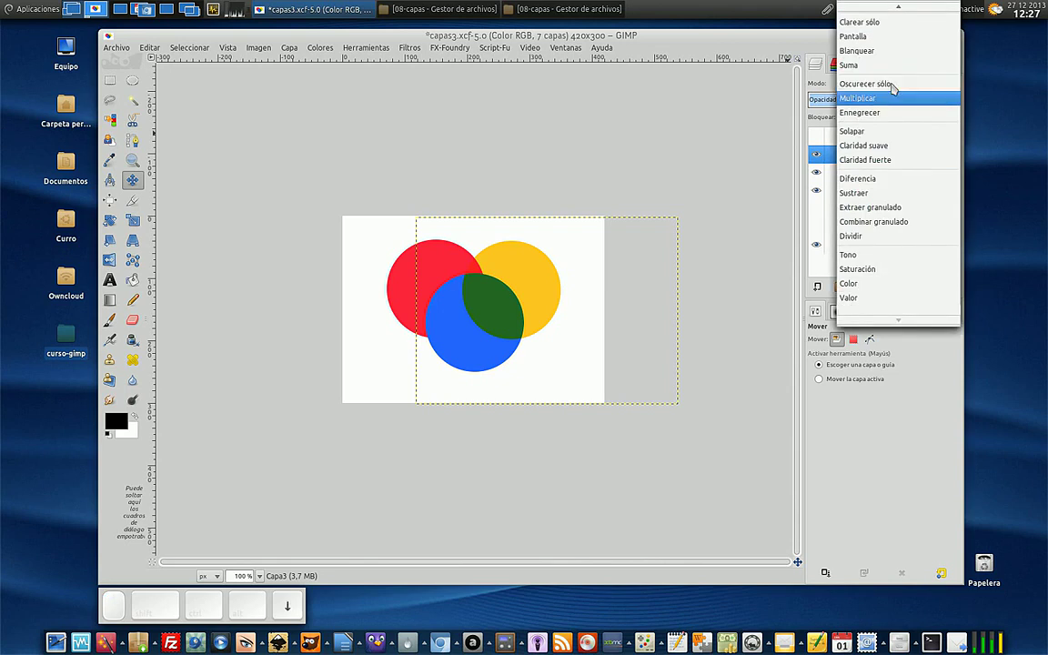
key("Return")
key("Down")
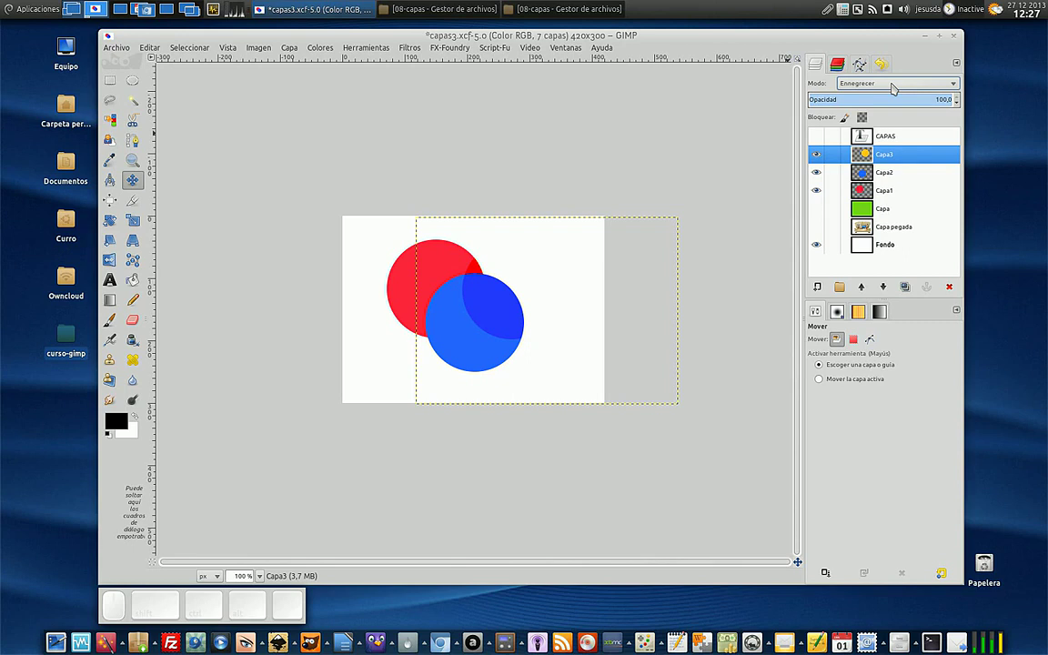
key("Down")
key("Down")
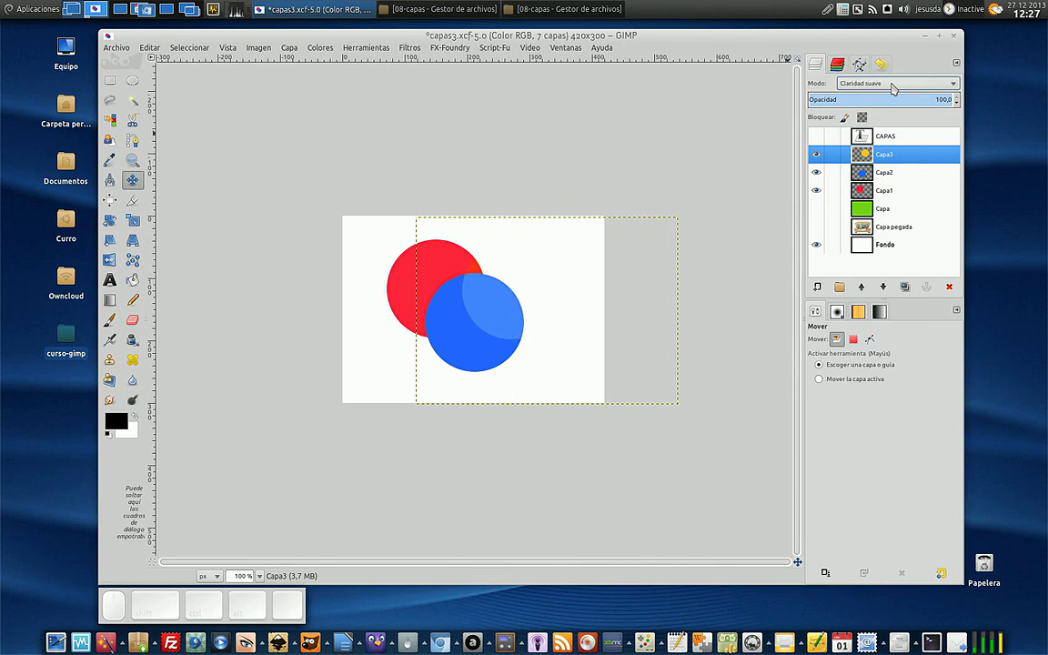
key("Down")
key("Down")
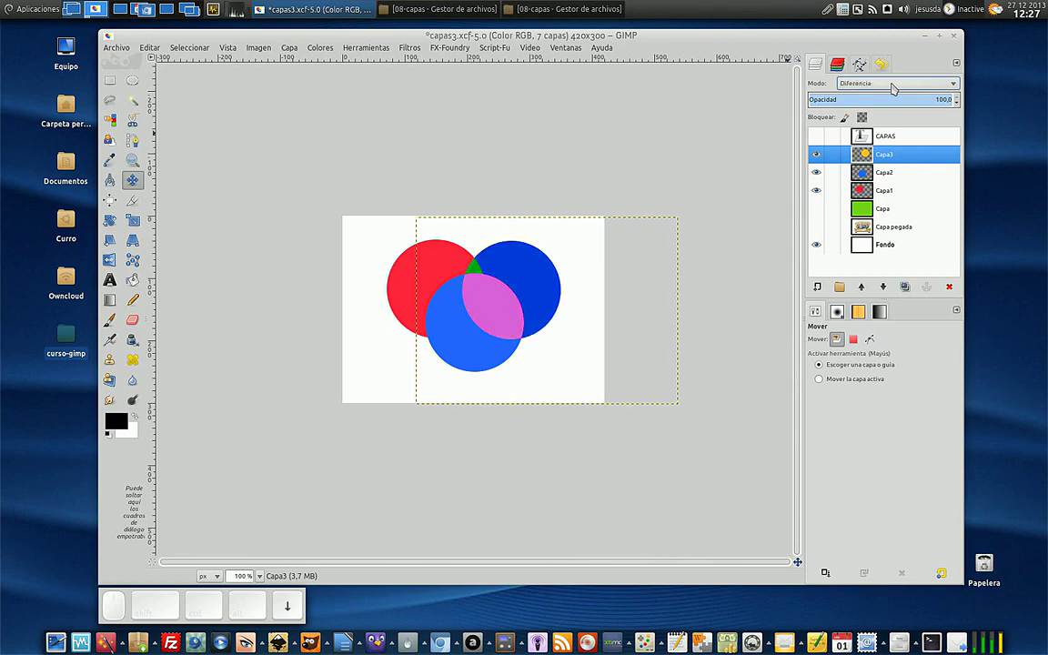
key("Down")
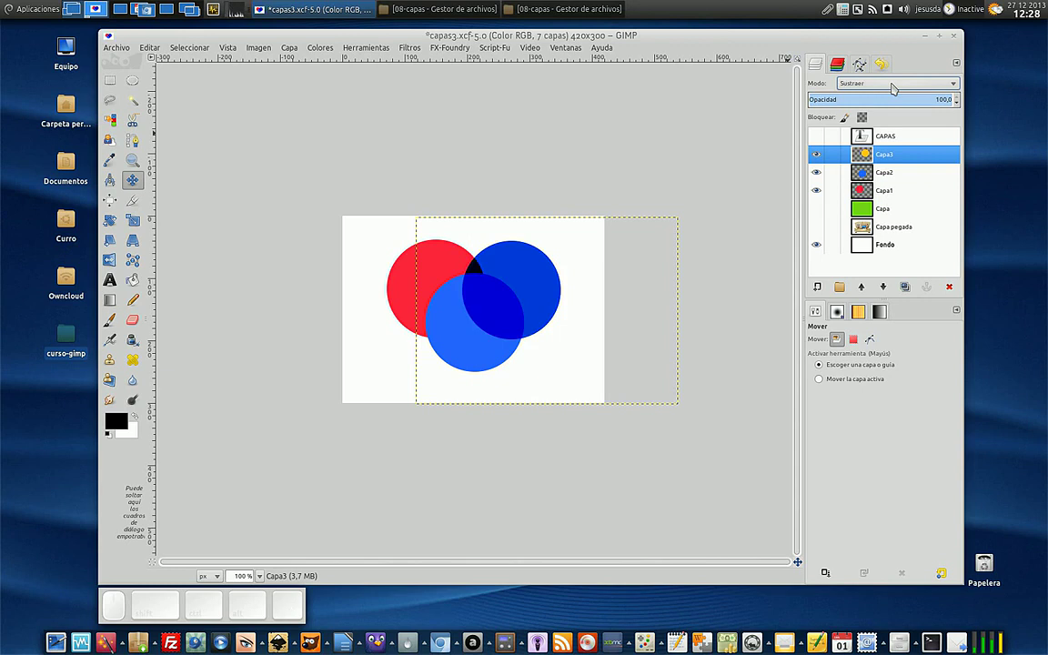
key("Down")
key("Down")
key("Down")
key("Down")
key("Down")
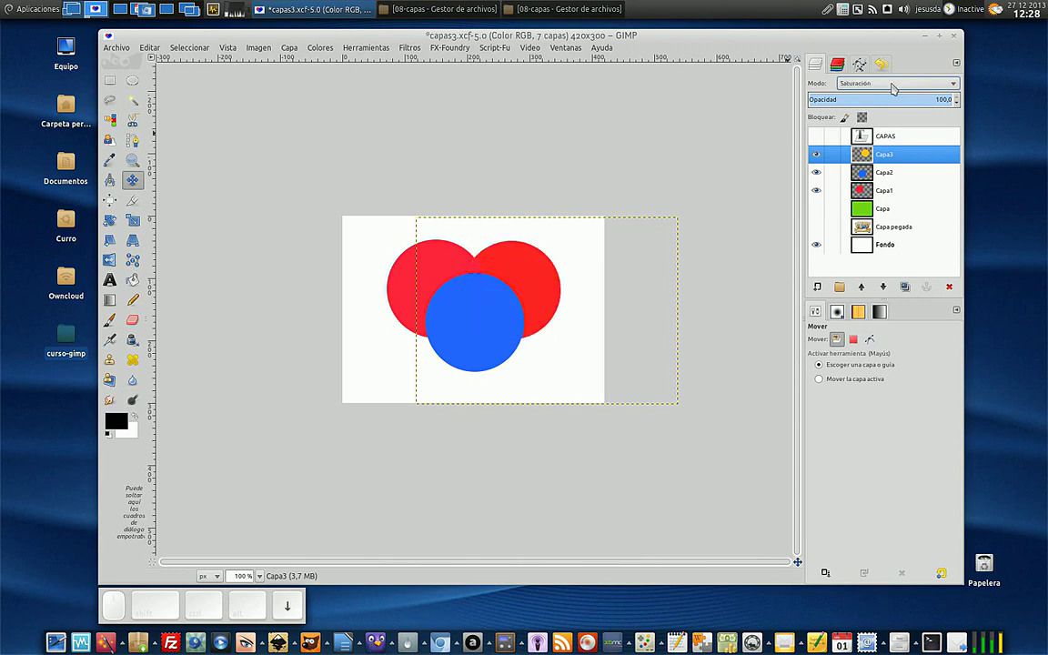
Step: Set the blending mode of the yellow circle's layer Capa3 to Normal
key("Up")
key("Up")
key("Up")
key("Down")
key("Down")
key("Down")
key("Down")
key("Down")
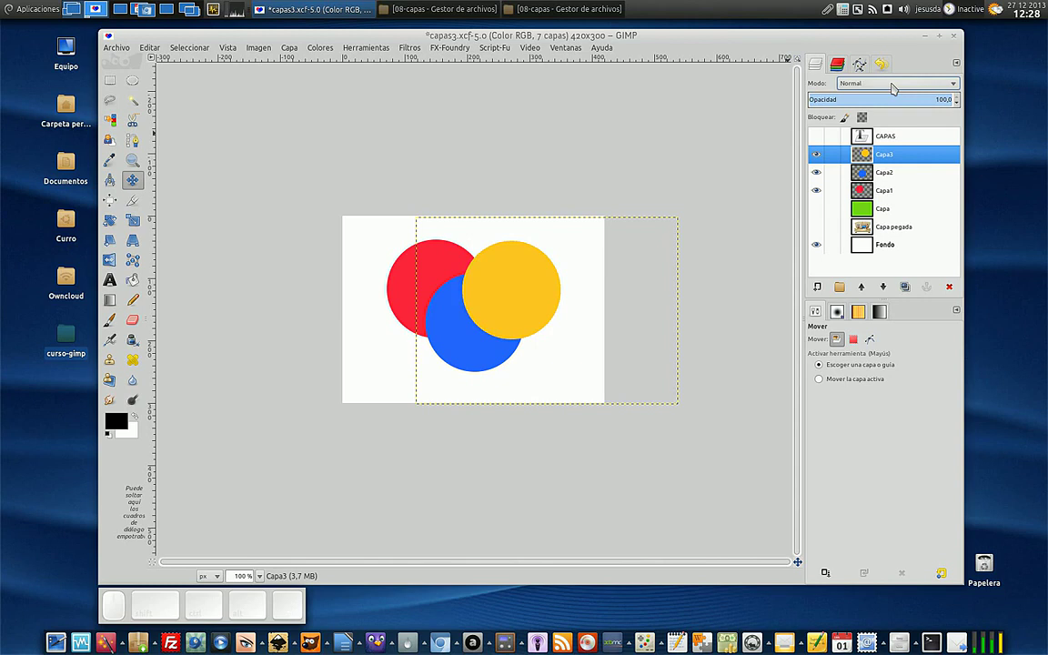
Step: Hide the circle layers Capa1, Capa2 and Capa3, and show the green layer Capa and the photo layer Capa pegada, with Capa selected
left_click(816, 209)
left_click(816, 190)
left_click(816, 172)
left_click(816, 154)
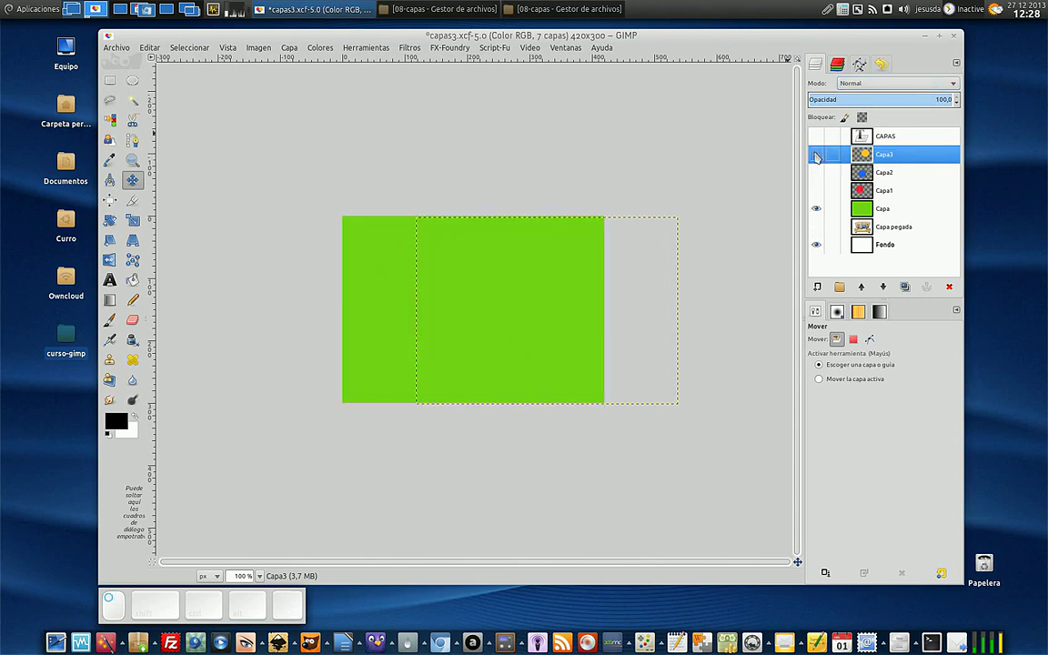
left_click(846, 208)
left_click(816, 227)
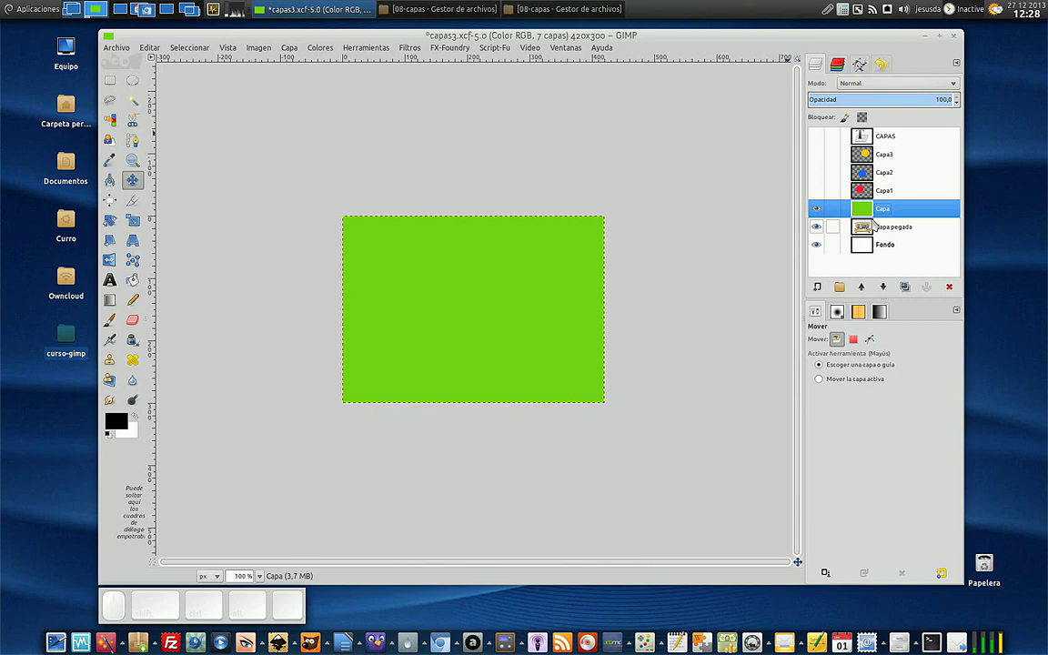
Step: Set the blending mode of the green layer Capa to Clarear sólo over the sofa photo
left_click(869, 85)
left_click(868, 89)
scroll(869, 93, "down", 1)
scroll(869, 93, "down", 1)
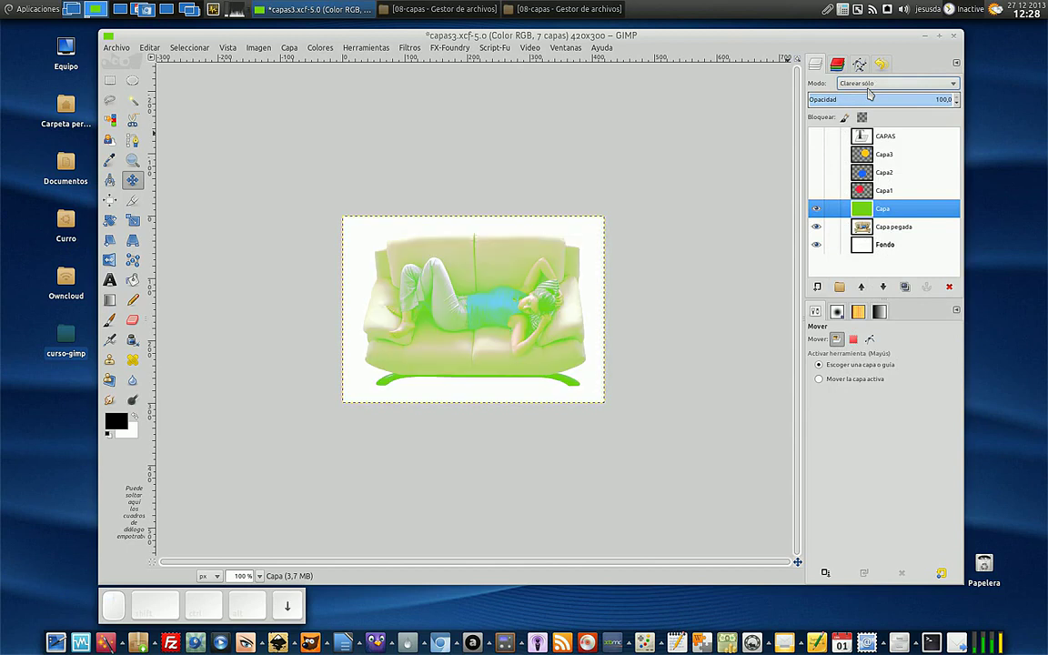
scroll(869, 93, "up", 1)
scroll(869, 93, "down", 1)
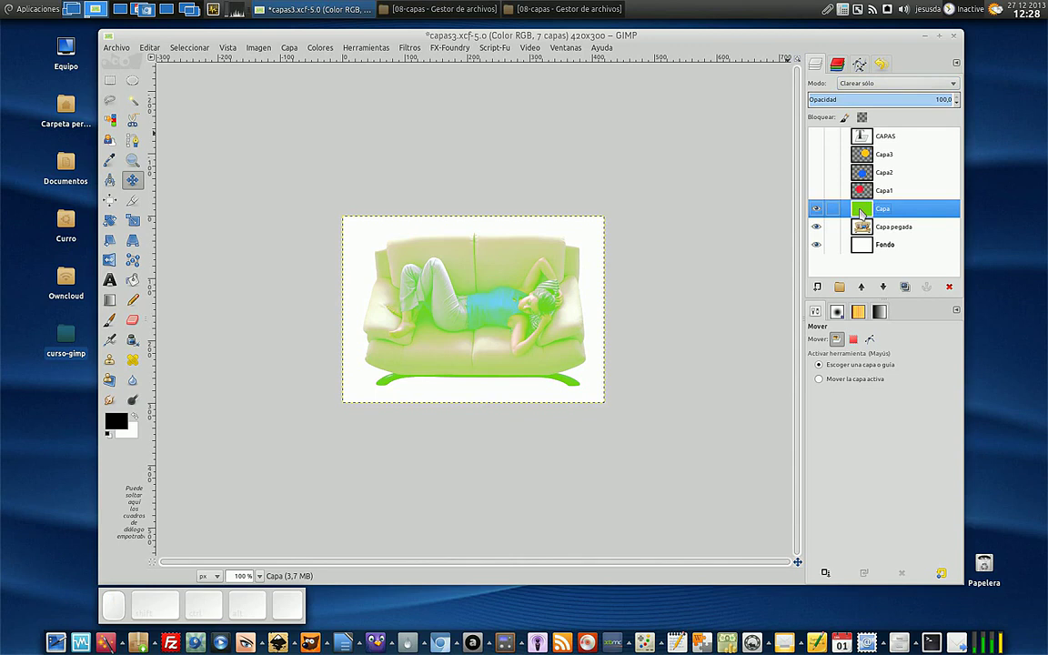
Step: Try the Blanquear, Oscurecer sólo, Ennegrecer and Solapar blending modes on the green layer Capa
left_click(865, 84)
left_click(864, 84)
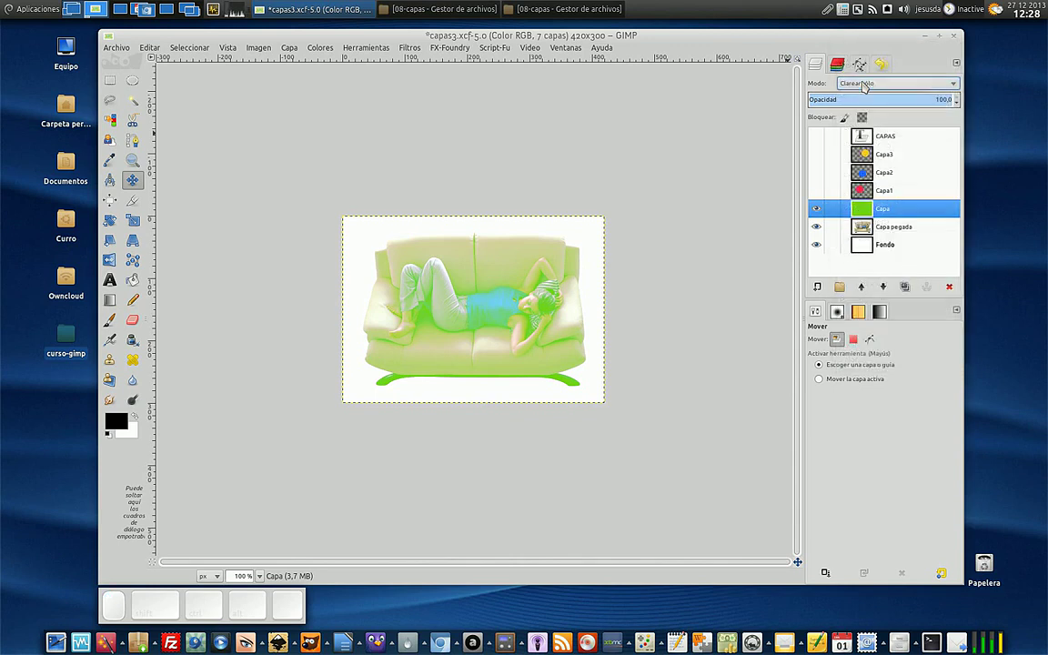
scroll(864, 84, "up", 2)
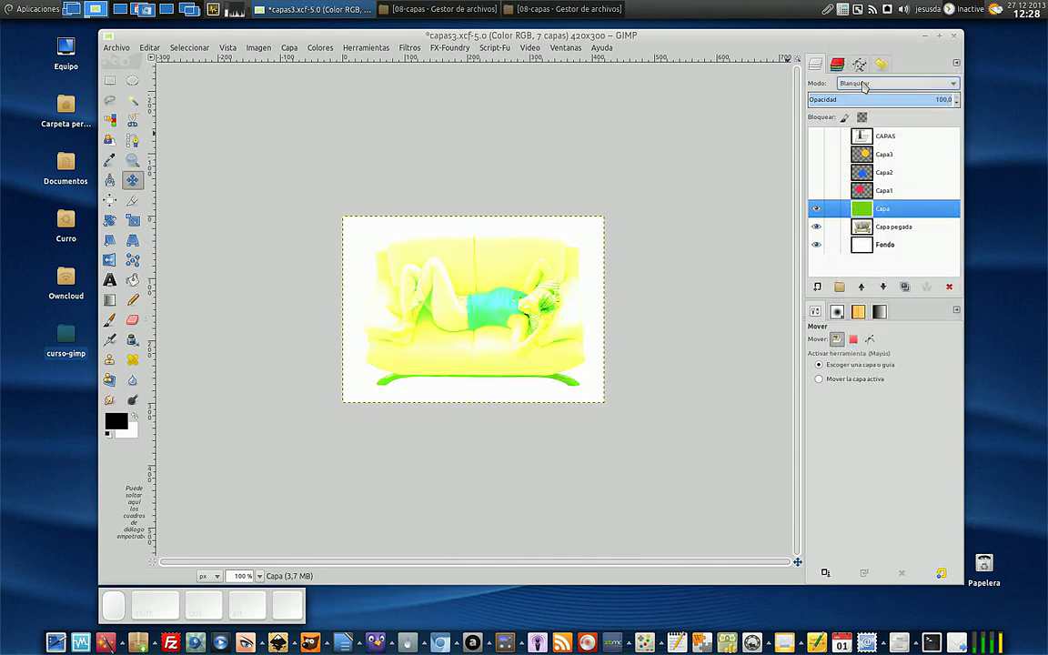
scroll(864, 84, "down", 8)
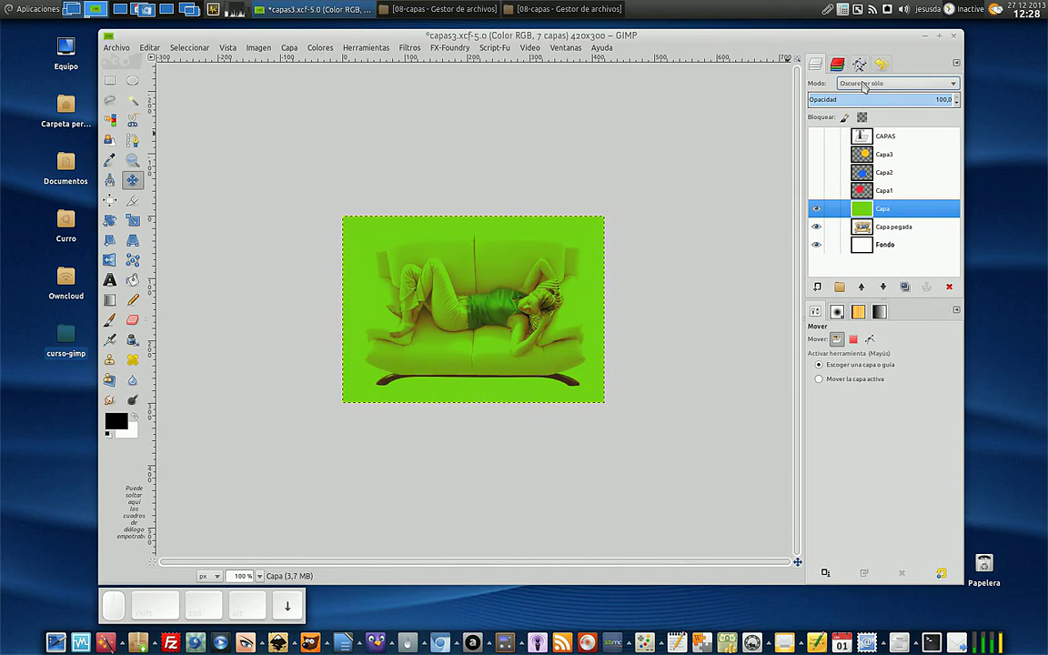
scroll(864, 84, "down", 2)
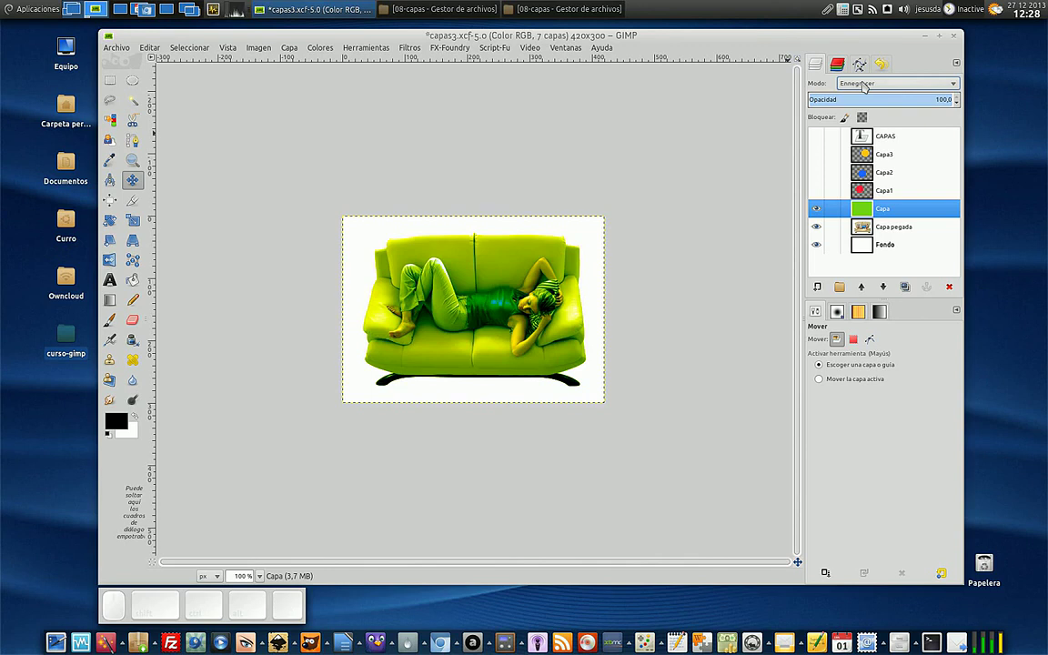
scroll(864, 84, "up", 2)
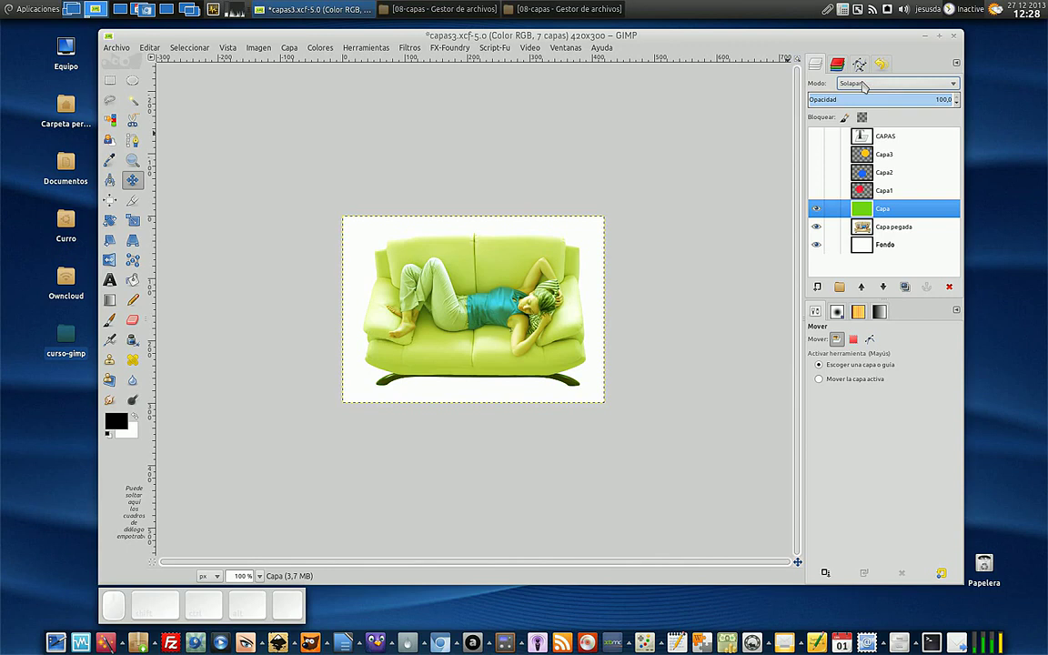
scroll(865, 84, "down", 1)
scroll(865, 85, "up", 3)
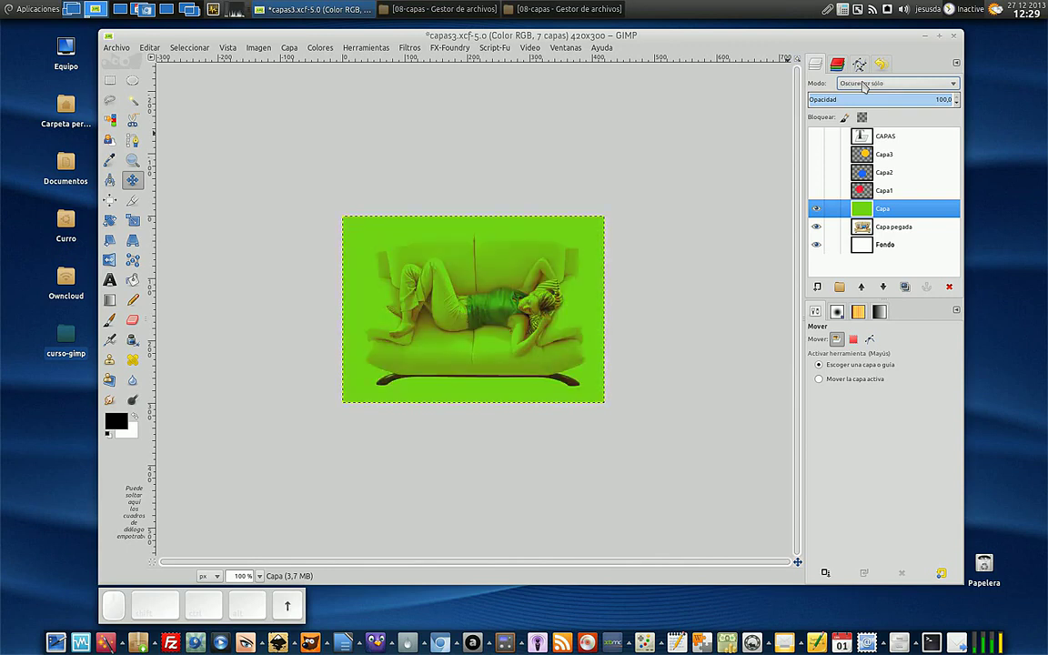
Step: Try the Valor, Tono, Extraer granulado and Solapar blending modes on the green layer Capa
scroll(864, 85, "up", 5)
scroll(864, 85, "down", 12)
scroll(864, 84, "down", 8)
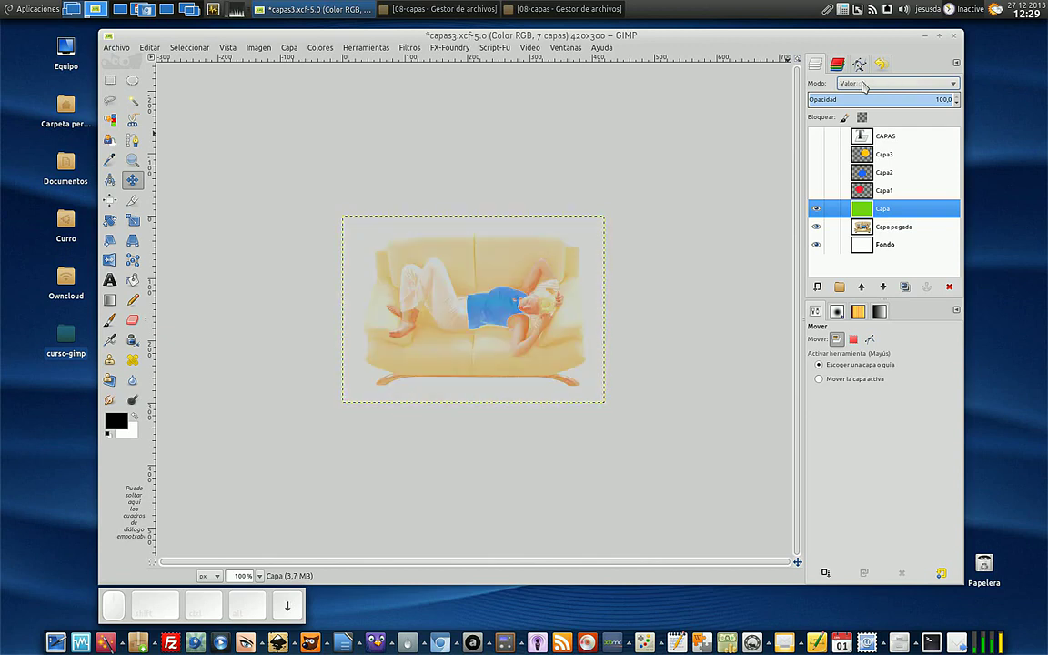
scroll(864, 85, "up", 3)
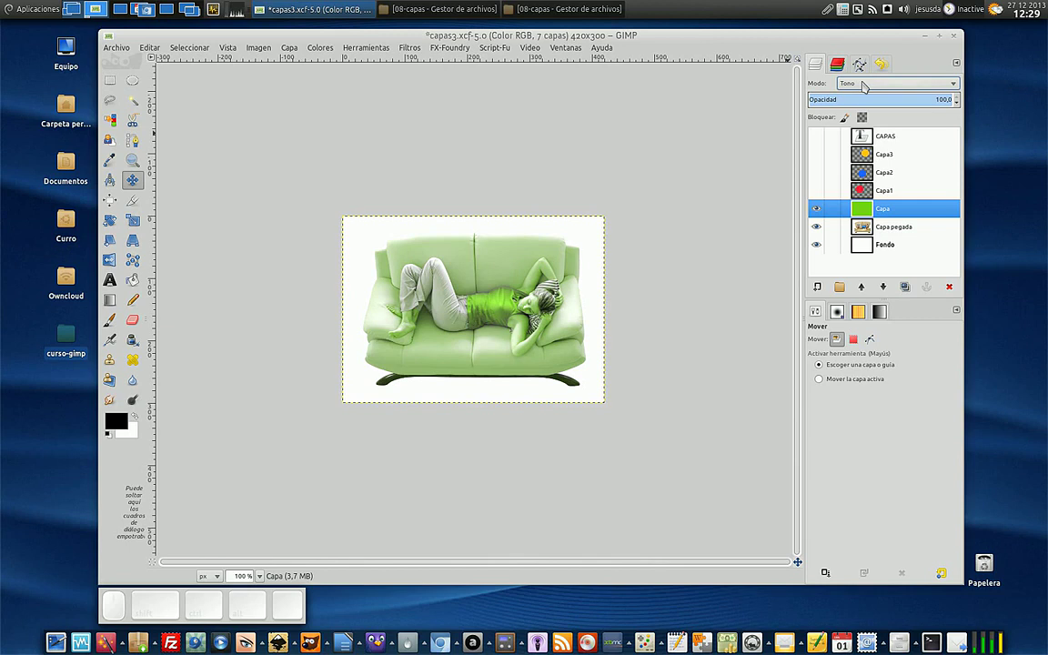
key("Up")
key("Up")
key("Up")
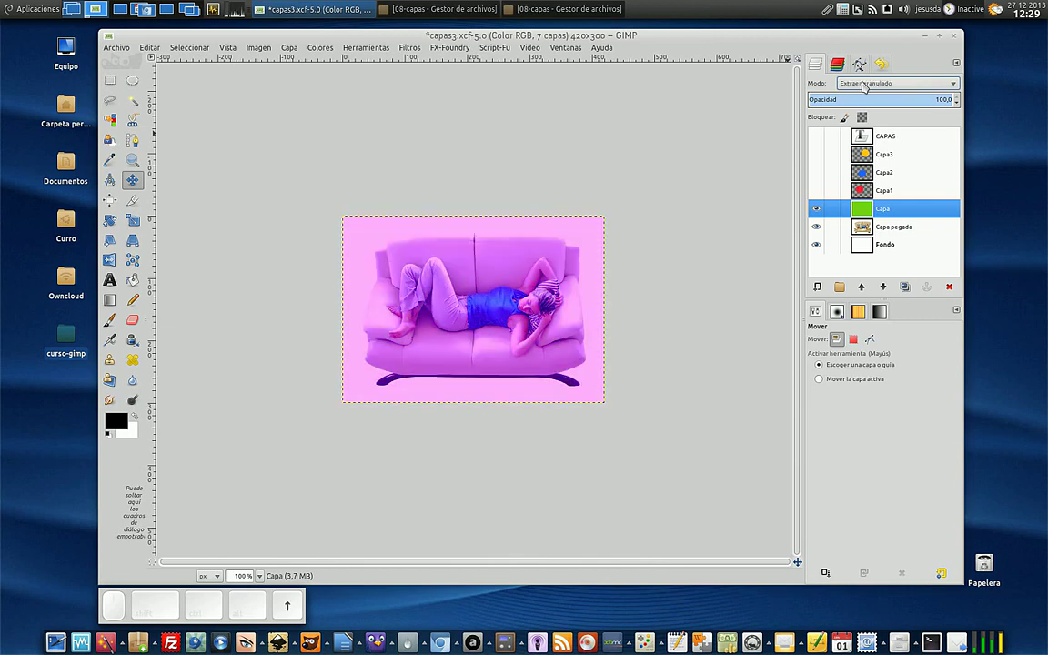
key("Up")
key("Up")
key("Up")
key("Up")
key("Up")
key("Up")
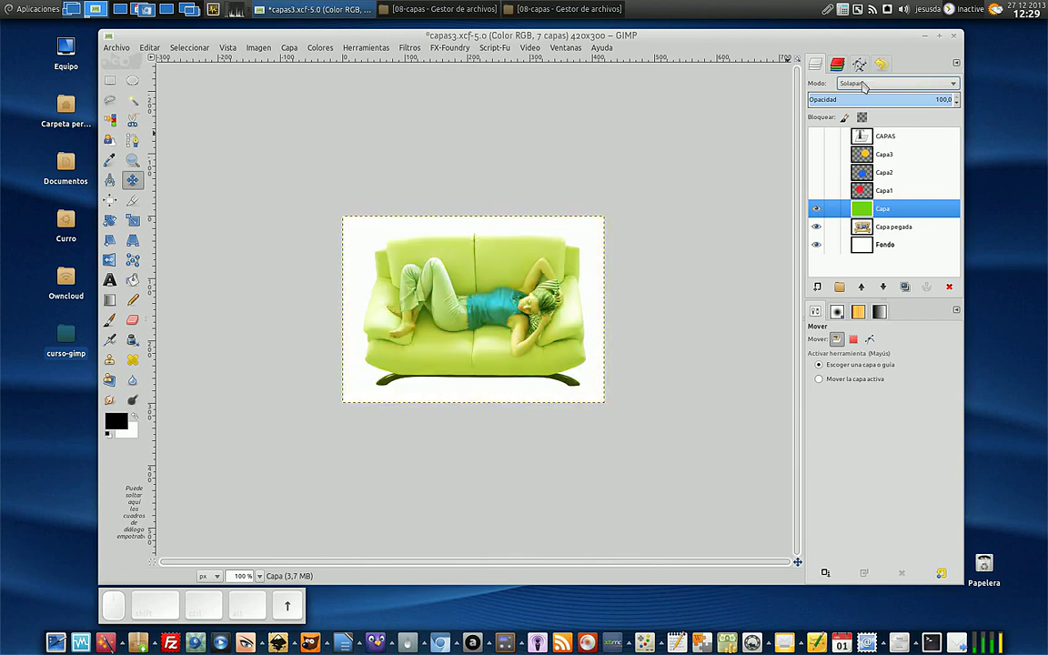
Step: Return the blending mode of the green layer Capa to Normal
key("Up")
key("Up")
key("Up")
key("Up")
key("Up")
key("Up")
key("Up")
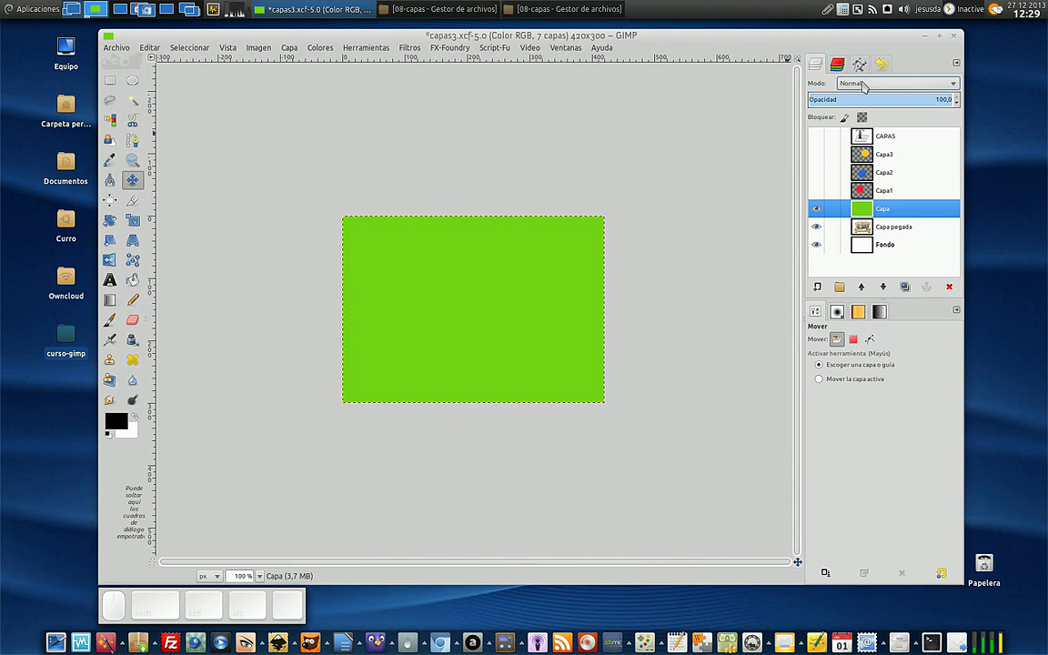
Step: Show the red circle's layer Capa1 over the green layer and try the Disolver blending mode on it
left_click(816, 190)
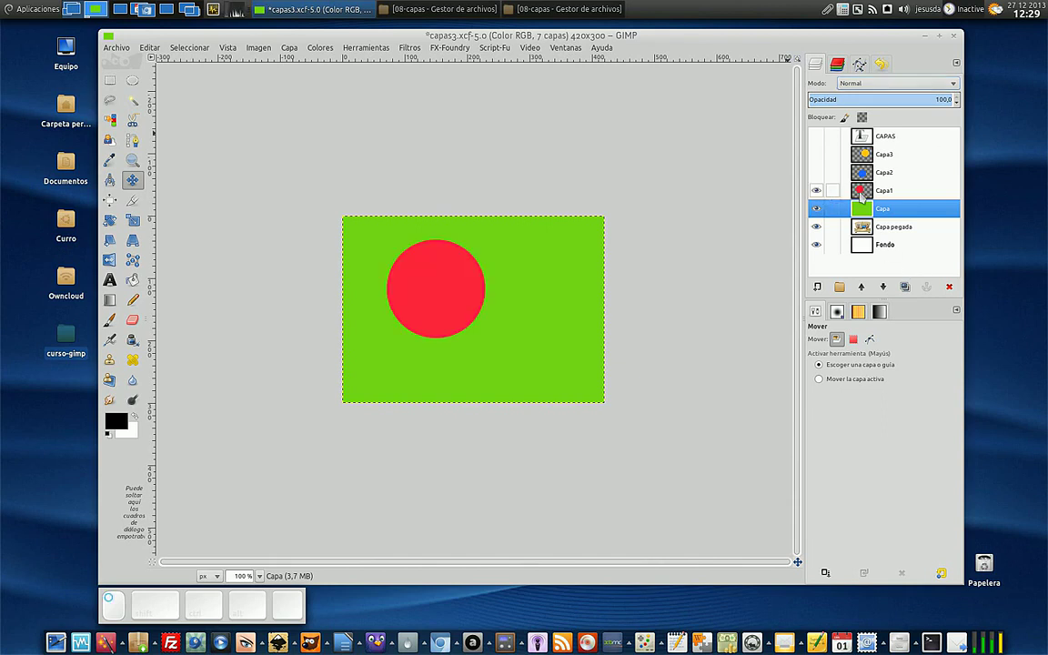
left_click(862, 194)
left_click(870, 83)
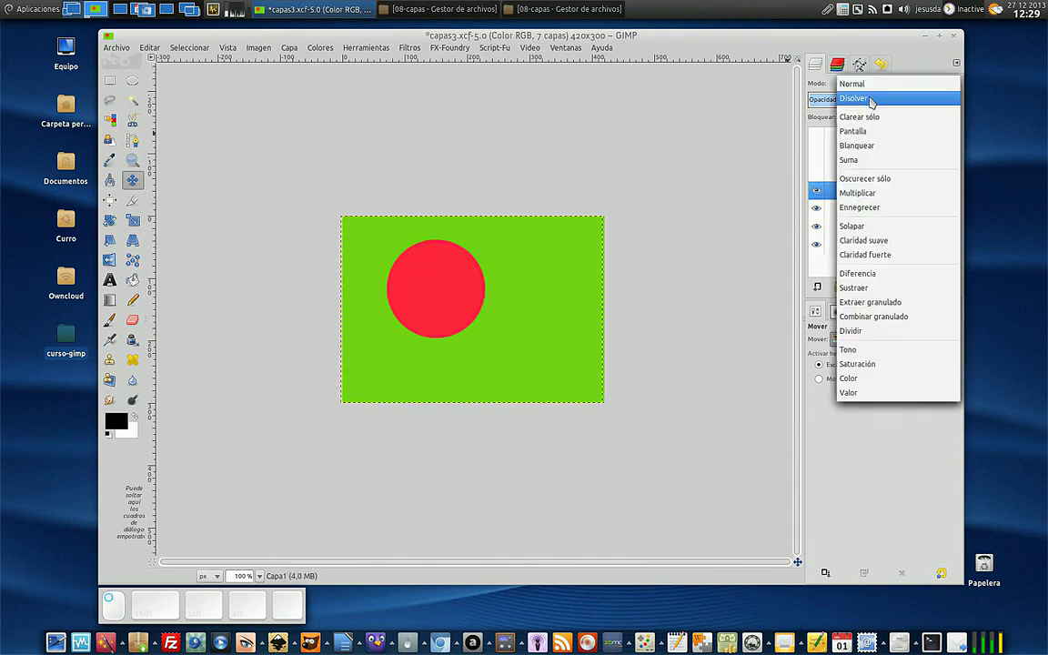
left_click(871, 99)
Step: Try the blending modes from Blanquear through Claridad fuerte on the red circle's layer Capa1
key("Down")
key("Down")
key("Down")
key("Down")
key("Down")
key("Down")
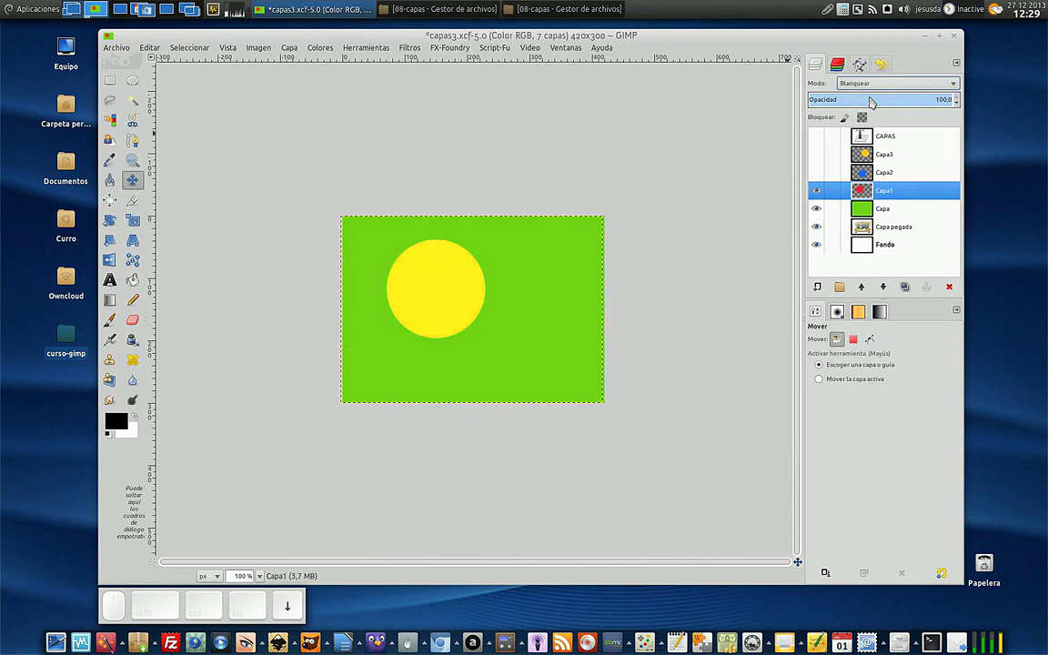
key("Down")
key("Down")
key("Down")
key("Down")
key("Down")
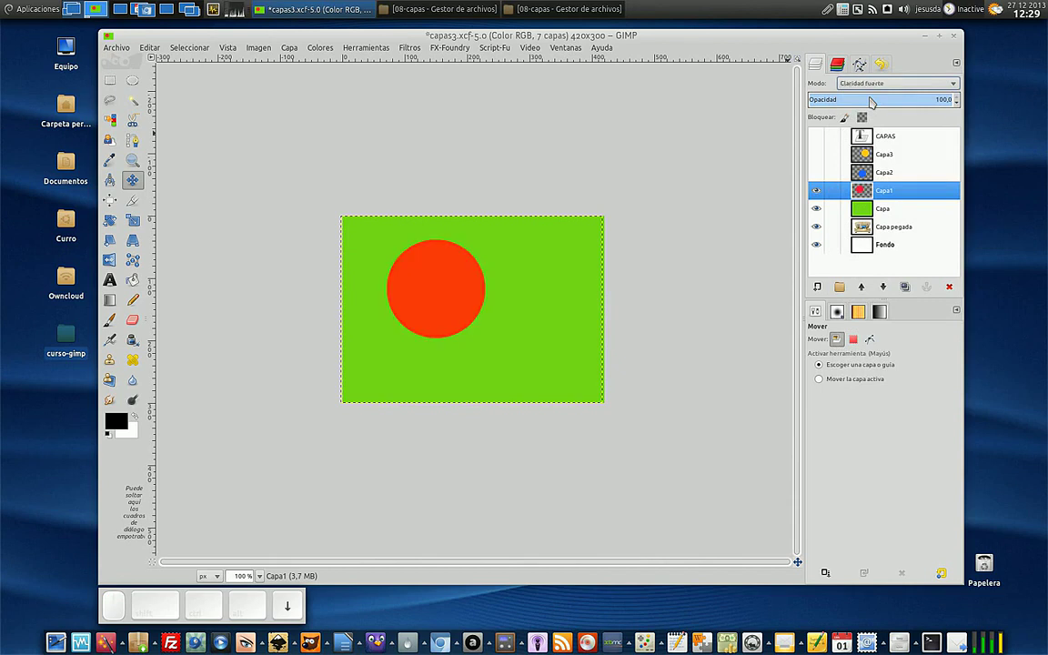
Step: Try the Combinar granulado, Saturación and Valor blending modes on the red circle's layer Capa1
key("Down")
key("Down")
key("Down")
key("Down")
key("Down")
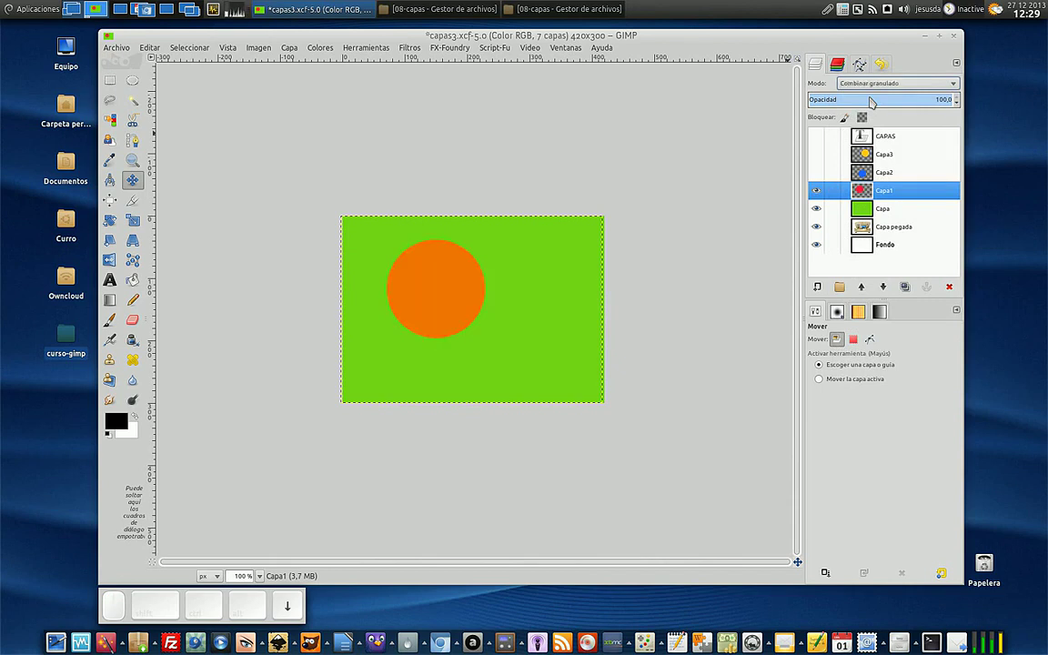
key("Down")
key("Down")
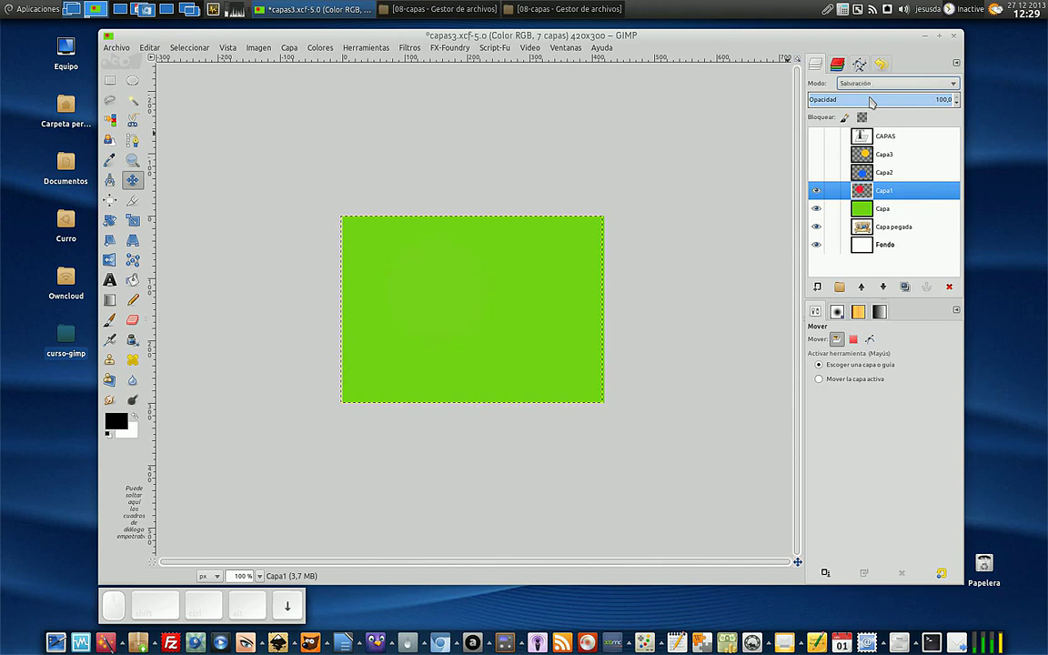
key("Down")
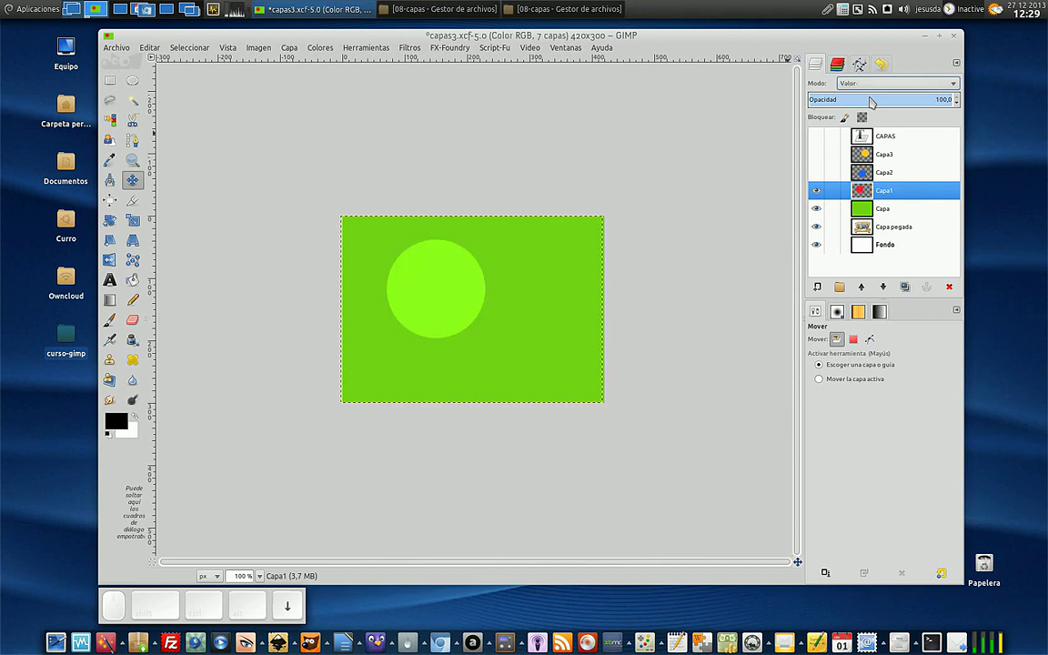
Step: Go back through the blending modes of Capa1, trying Combinar granulado and Multiplicar again
key("Up")
key("Up")
key("Up")
key("Up")
key("Up")
key("Up")
key("Up")
key("Up")
key("Up")
key("Up")
key("Up")
key("Up")
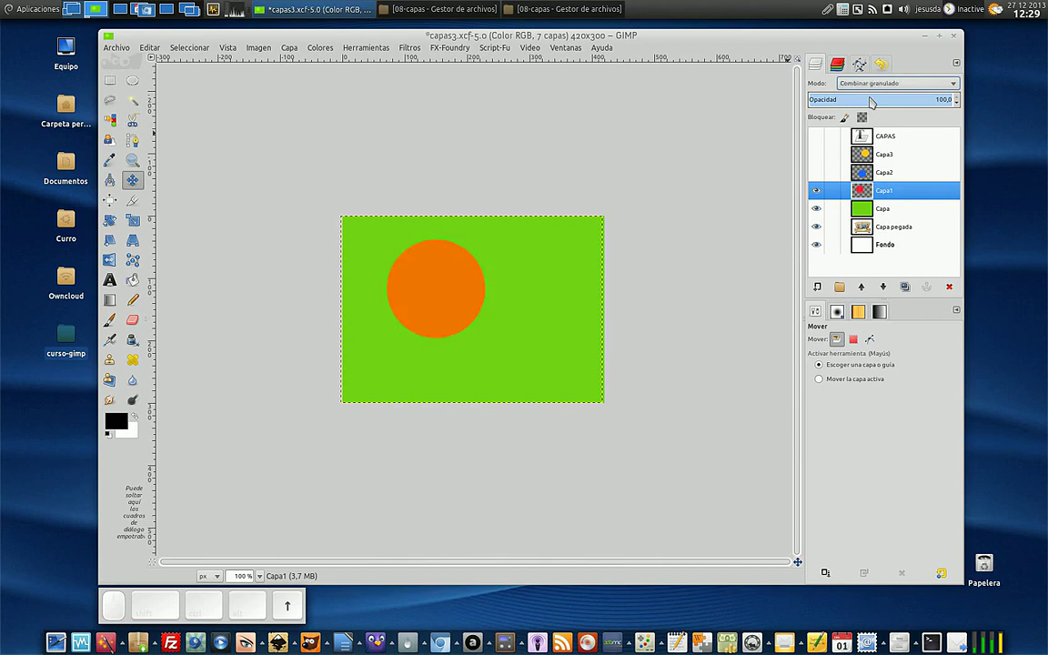
key("Up")
key("Up")
key("Up")
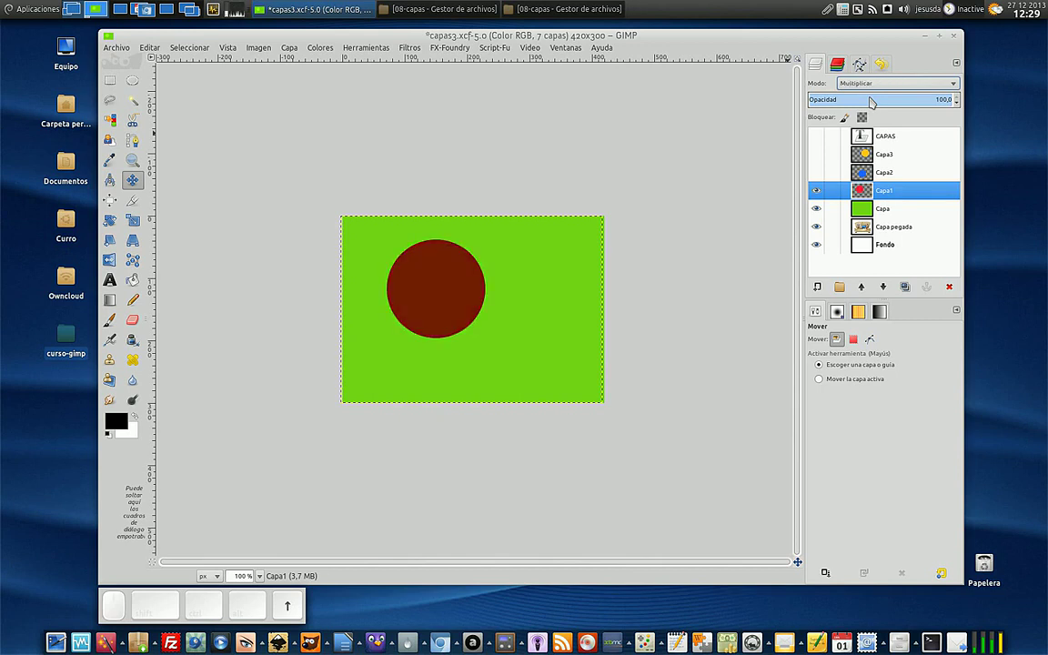
Step: Return the blending mode of the red circle's layer Capa1 to Normal
key("Up")
key("Up")
key("Up")
key("Up")
key("Up")
key("Up")
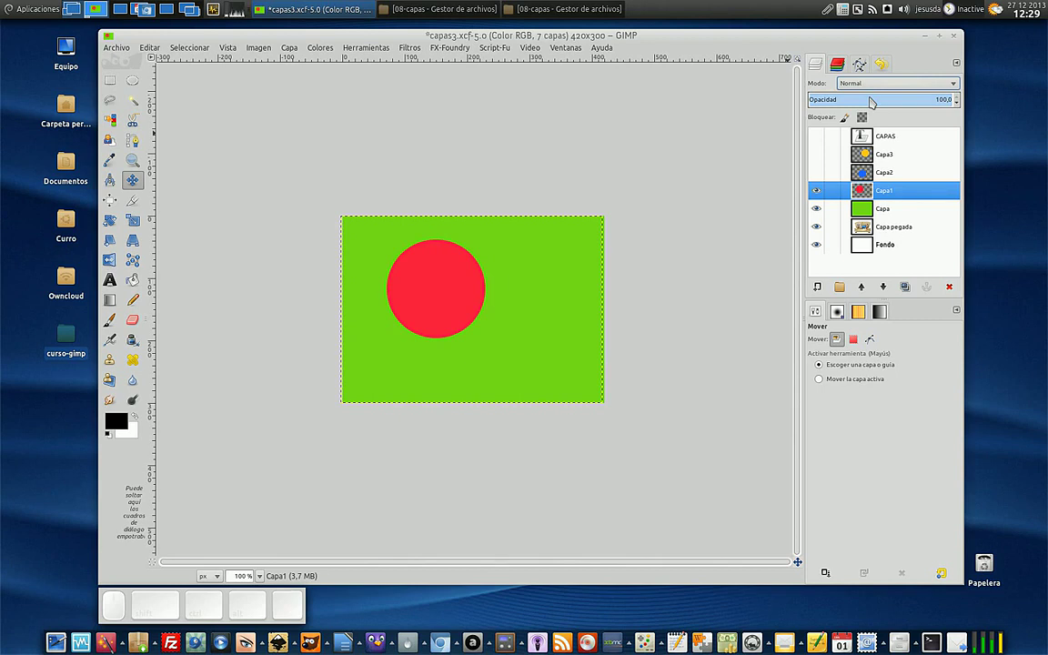
Step: Show the blue circle's layer Capa2 and set its blending mode to Suma
left_click(885, 208)
left_click(875, 188)
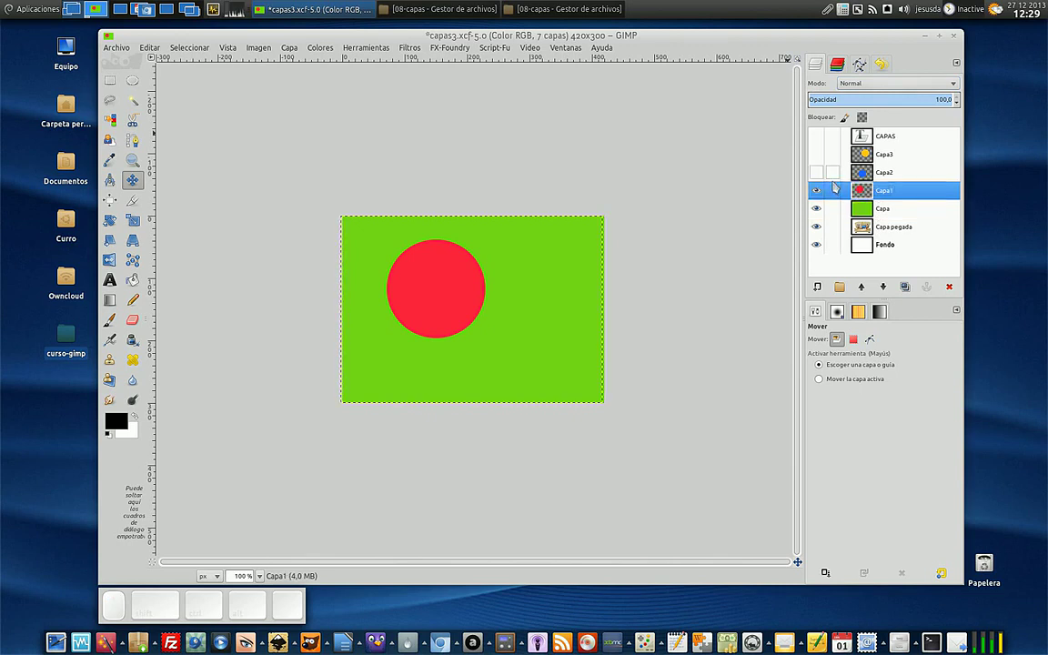
left_click(816, 172)
left_click(878, 172)
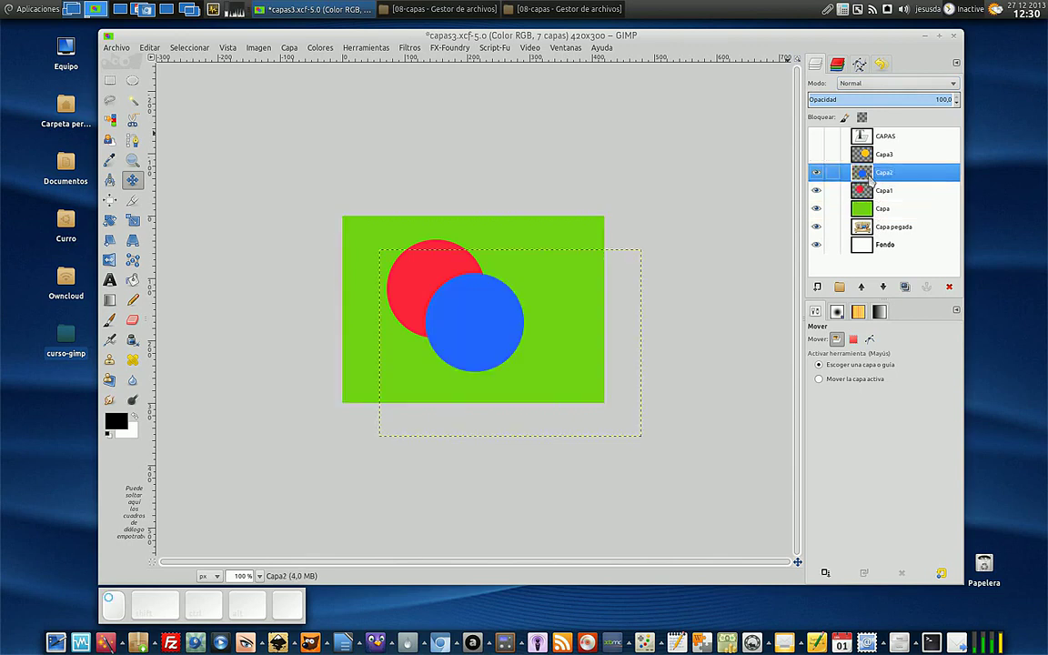
left_click(873, 83)
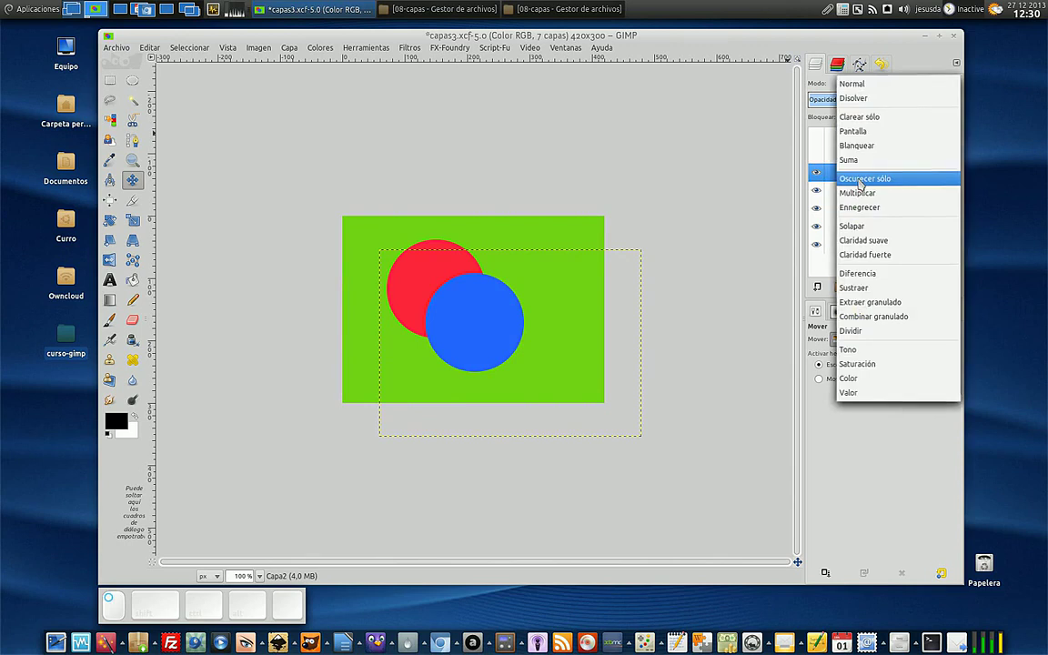
left_click(863, 161)
Step: Set the blending mode of the red circle's layer Capa1 to Oscurecer sólo
left_click(860, 189)
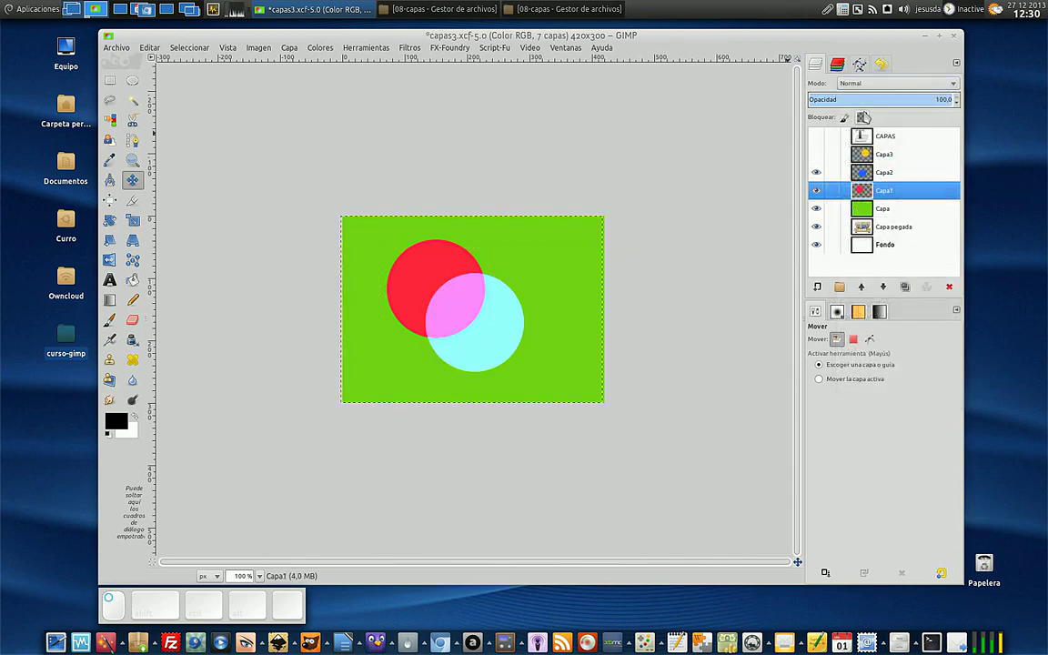
left_click(874, 83)
left_click(865, 172)
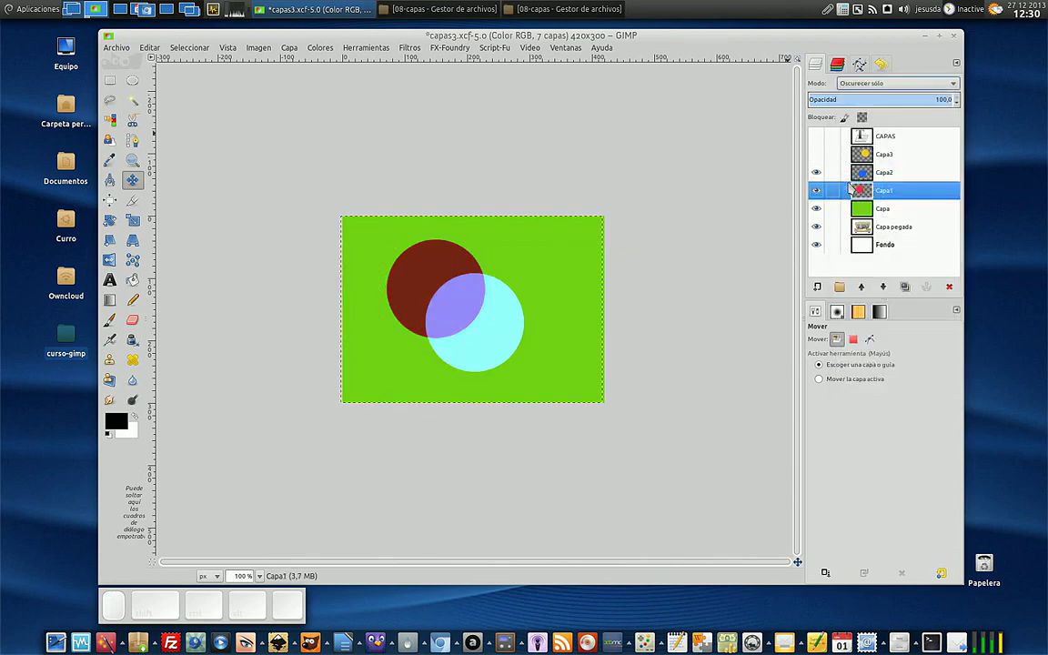
Step: Set the blending mode of the green layer Capa to Extraer granulado
left_click(853, 208)
left_click(873, 83)
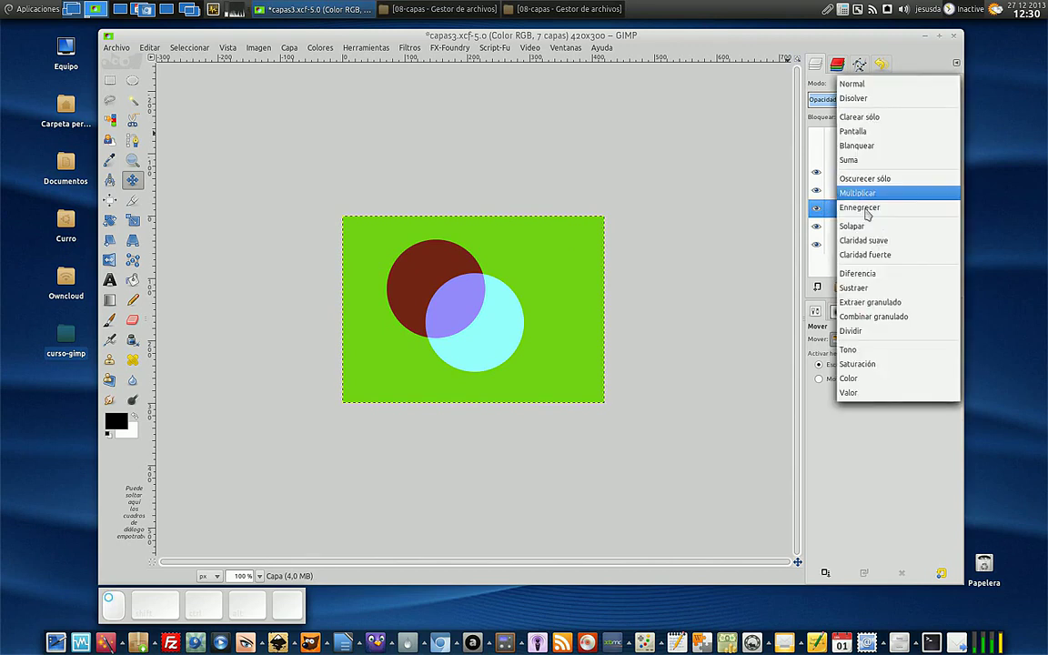
left_click(868, 302)
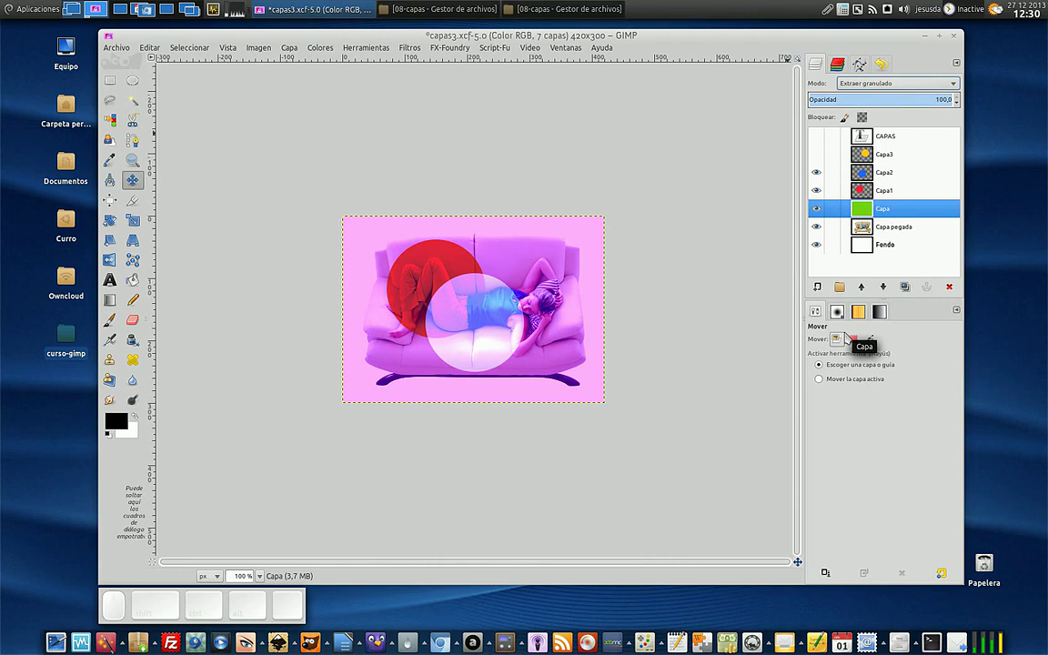
Step: Rename the green layer Capa as "Capa - Opacidad"
left_click(884, 192)
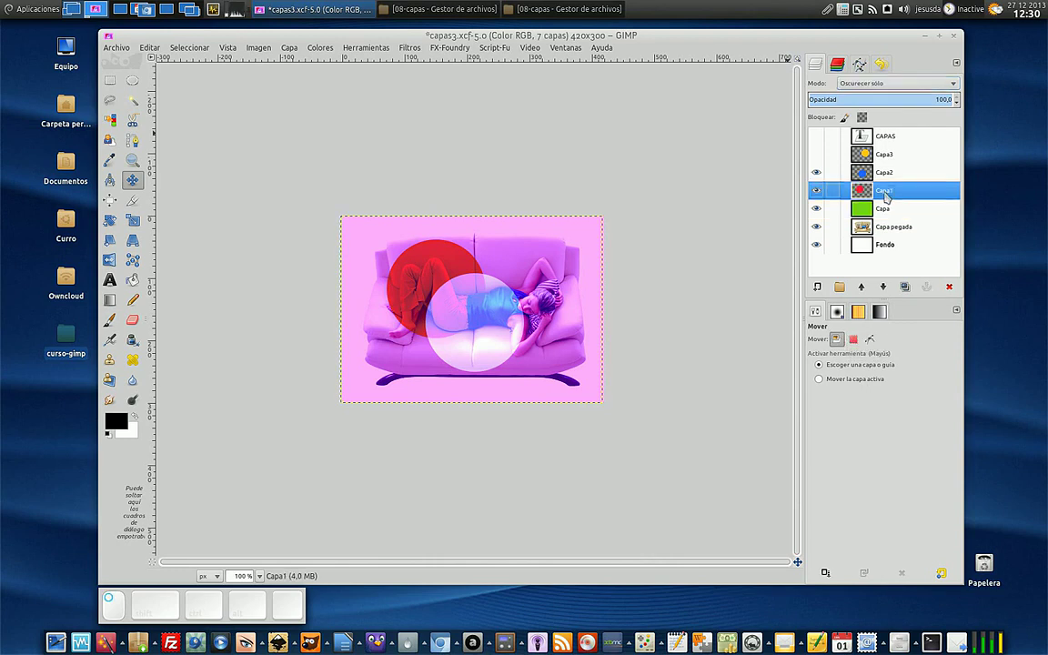
left_click(887, 175)
left_click(884, 209)
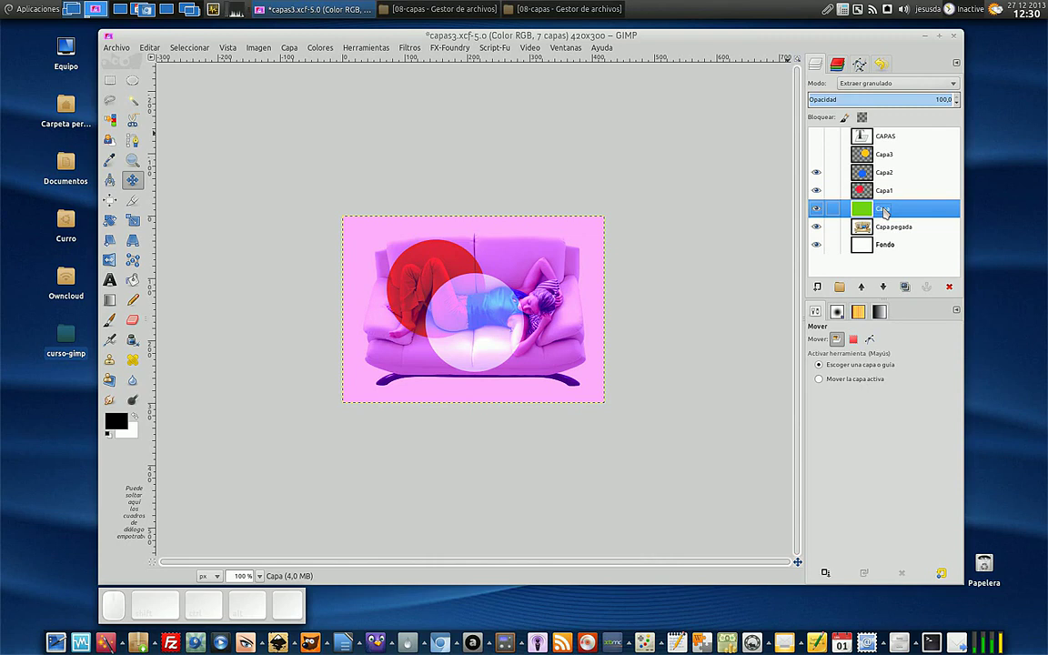
double_click(883, 210)
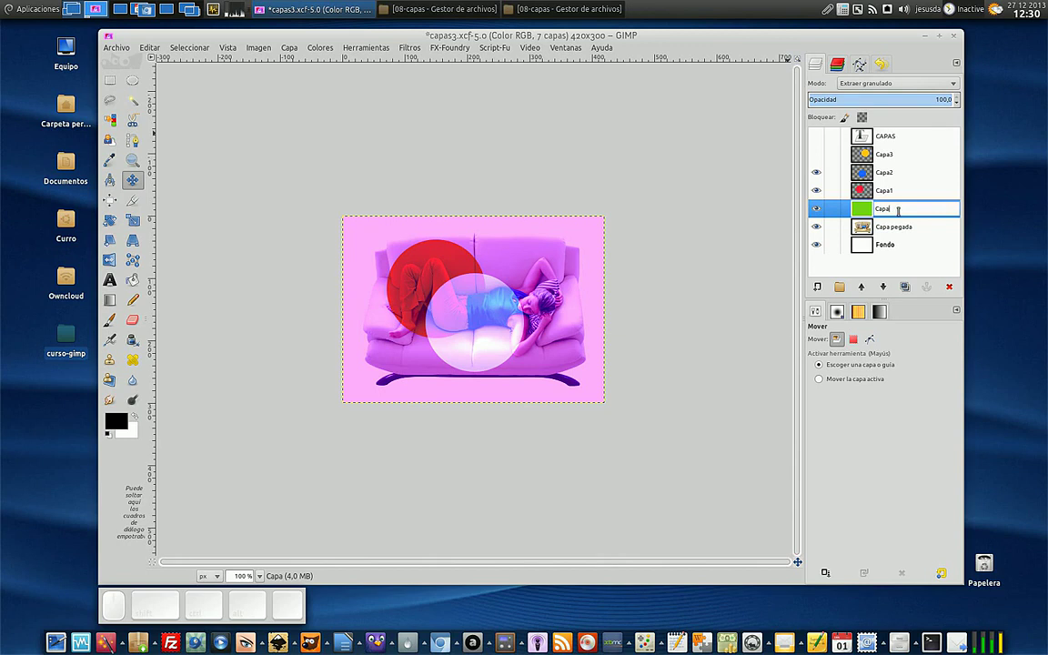
type("*")
key("BackSpace")
key("BackSpace")
type("-")
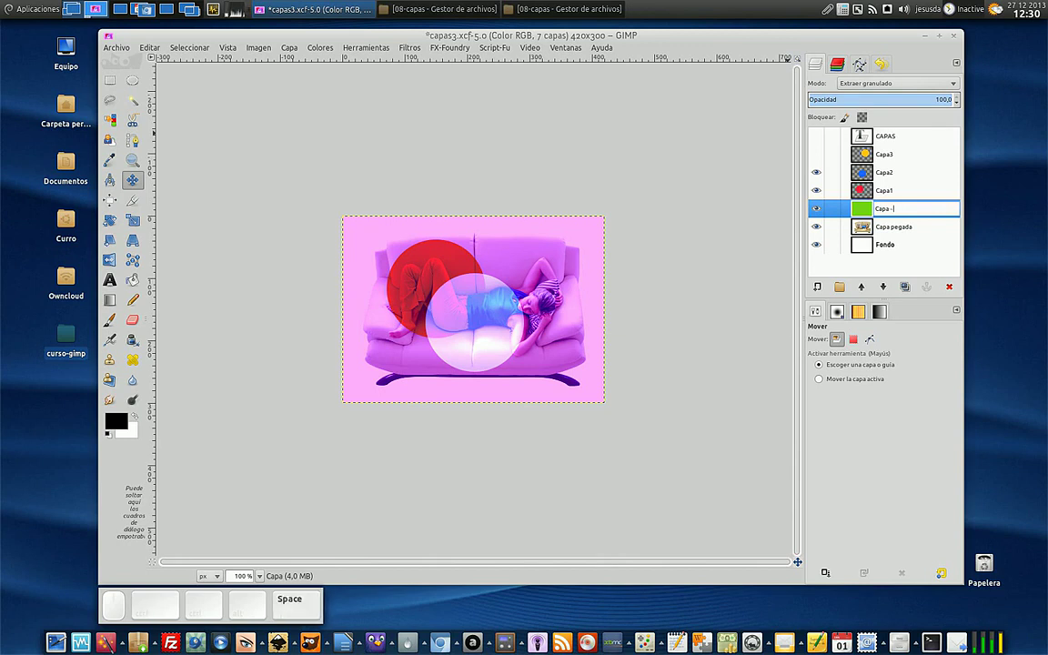
type(" Opacid")
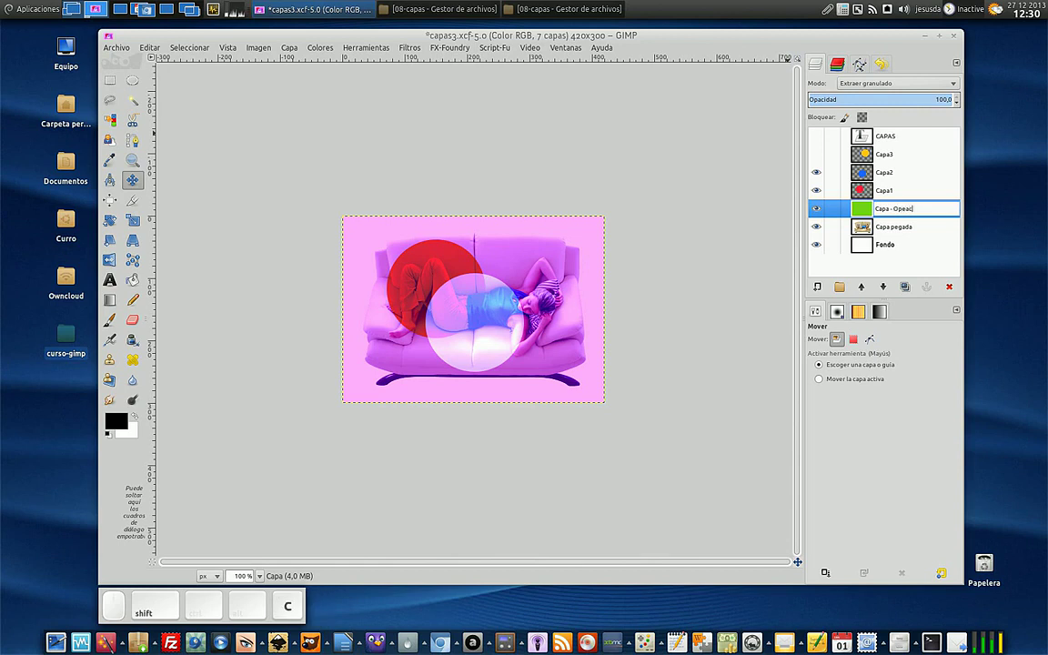
type("ad")
key("Return")
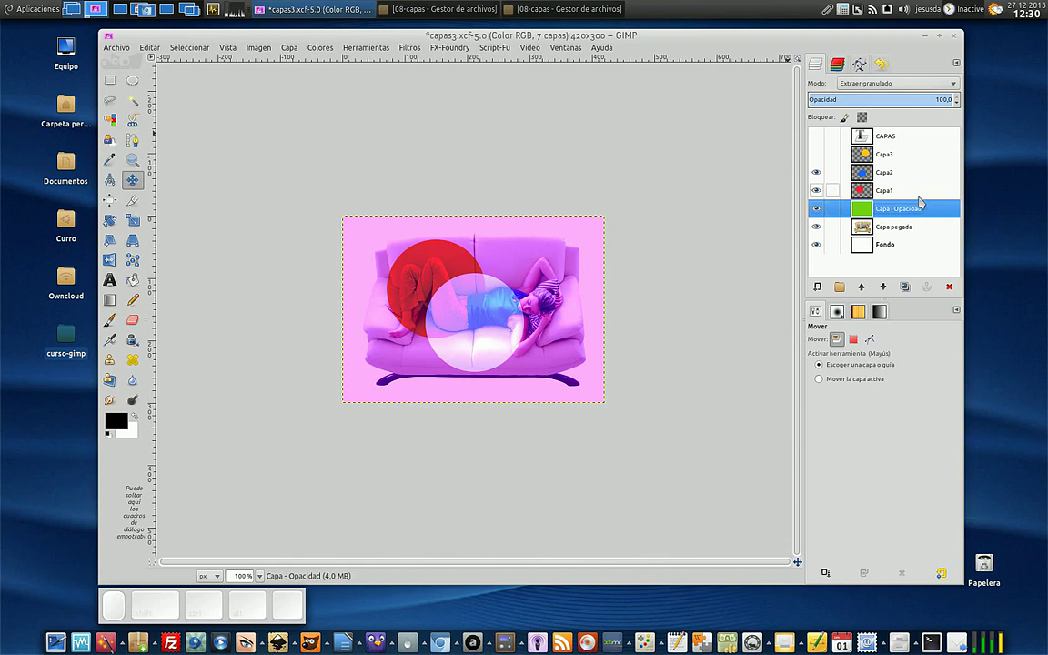
Step: Rename the green layer as "Capa - Extraer granulado" to match its blending mode
key("Up")
double_click(909, 207)
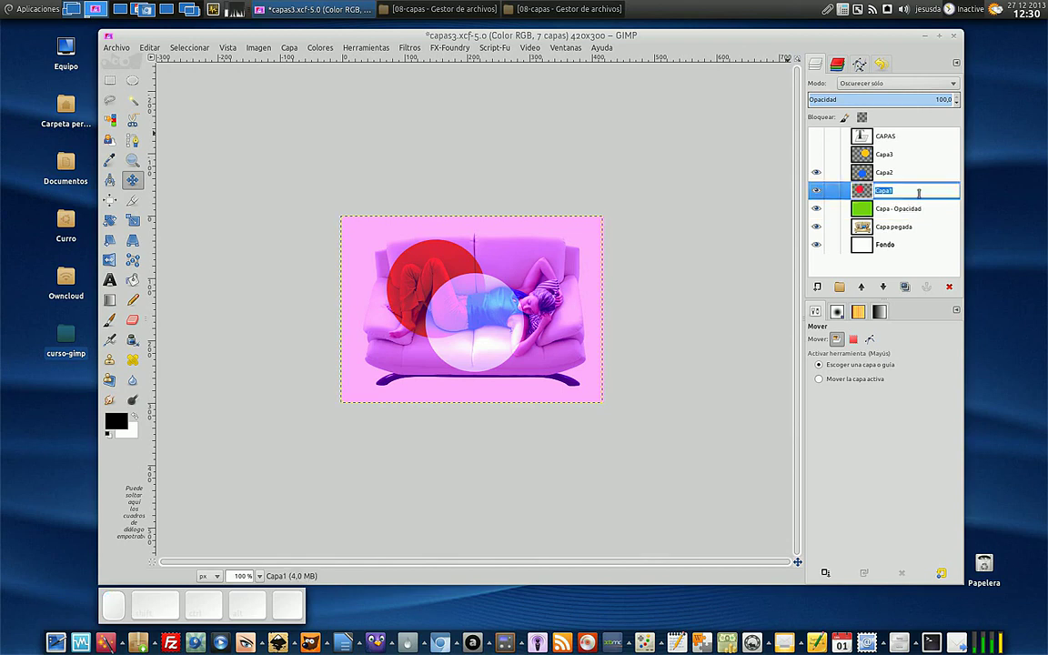
type("Capa - Extr")
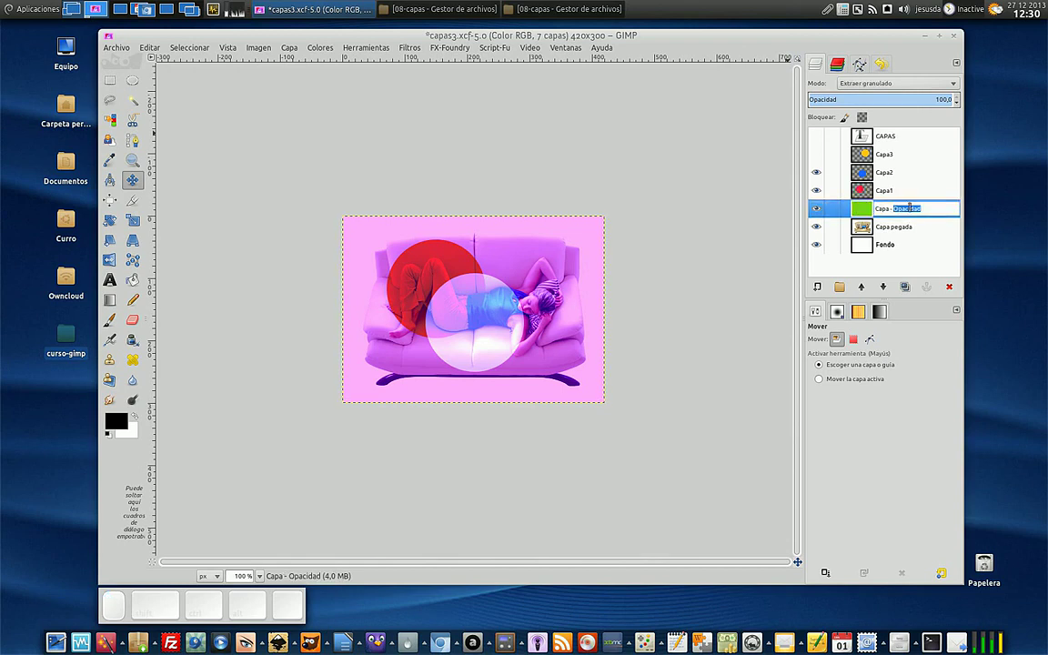
type("aer granulado")
key("Return")
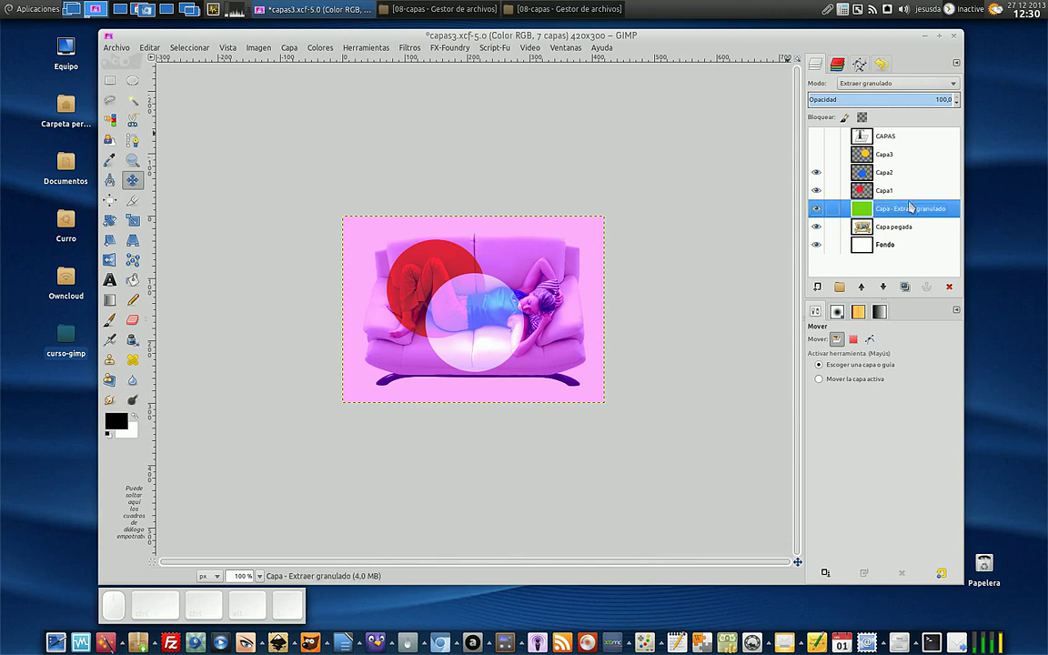
Step: Rename the blue circle's layer Capa2 as "Capa2 - suma"
left_click(912, 198)
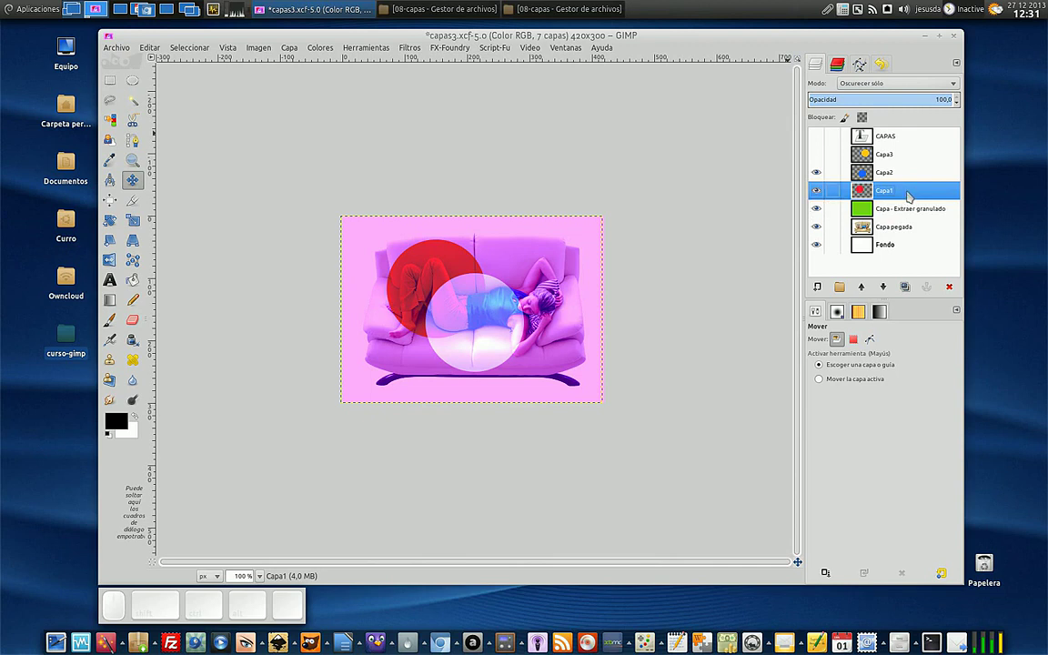
left_click(878, 173)
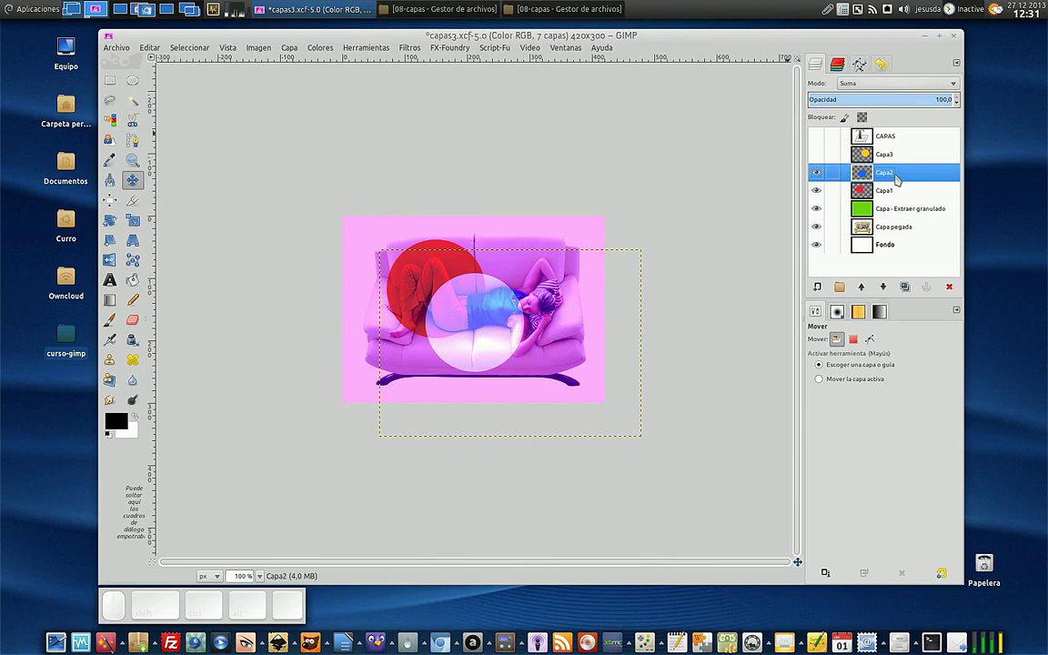
double_click(903, 172)
key("End")
type("- suma")
key("Return")
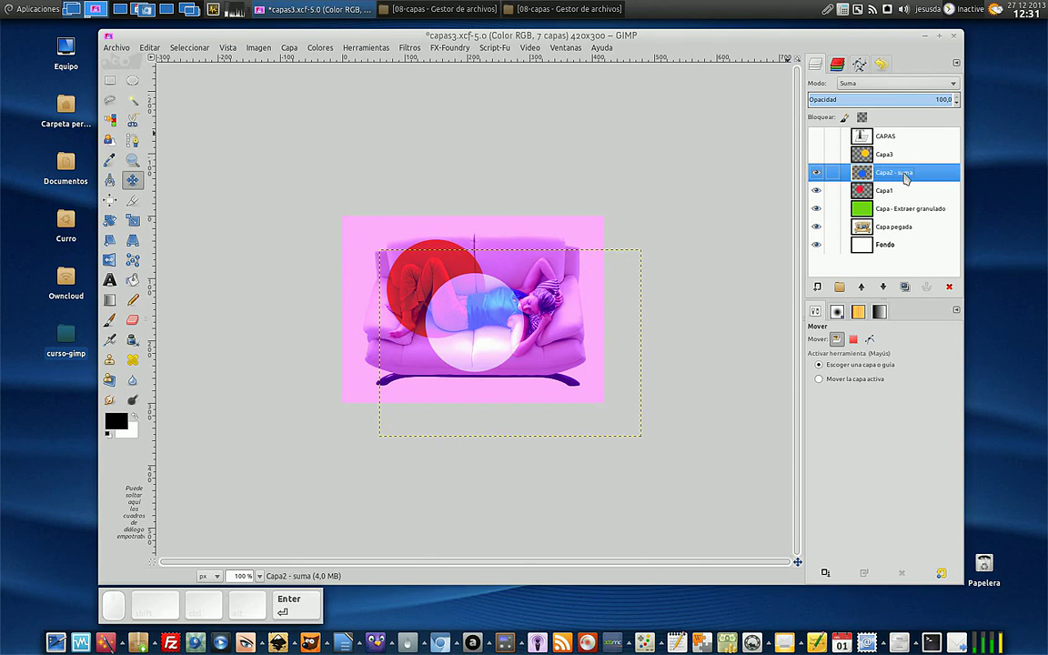
Step: Rename the red circle's layer Capa1 as "Capa1 - oscurecer solo"
left_click(900, 191)
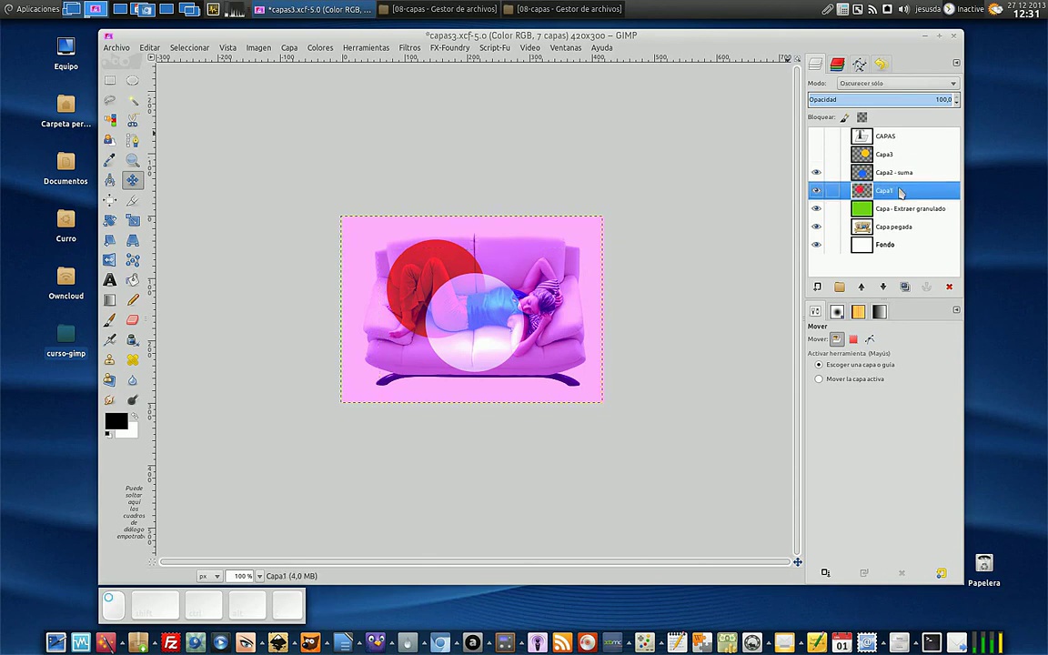
double_click(901, 191)
key("End")
type("- oscurecer solo")
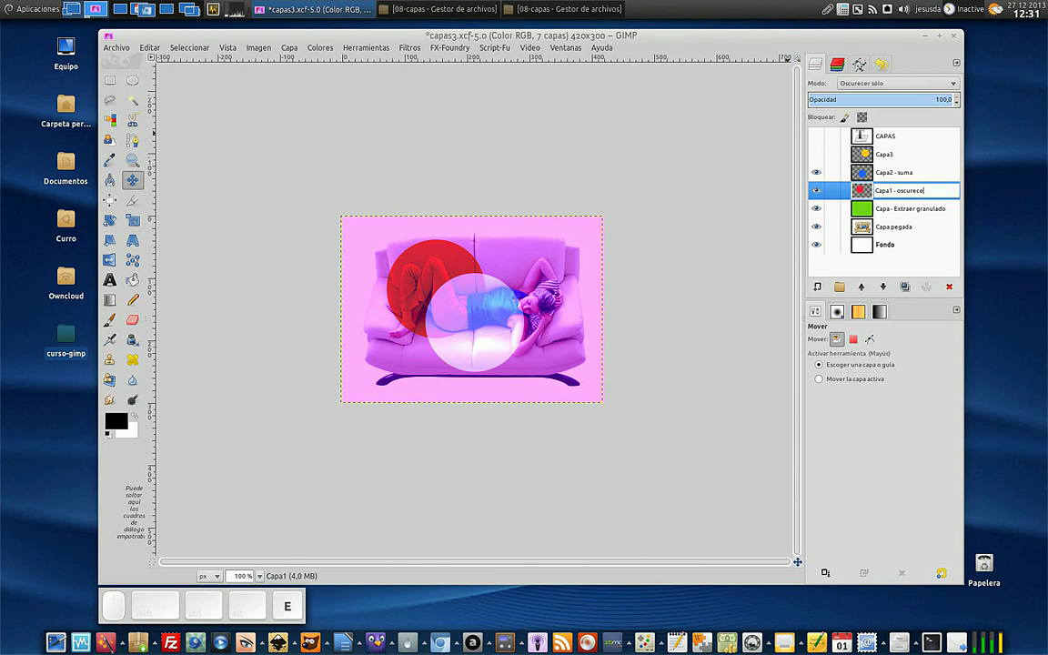
key("Return")
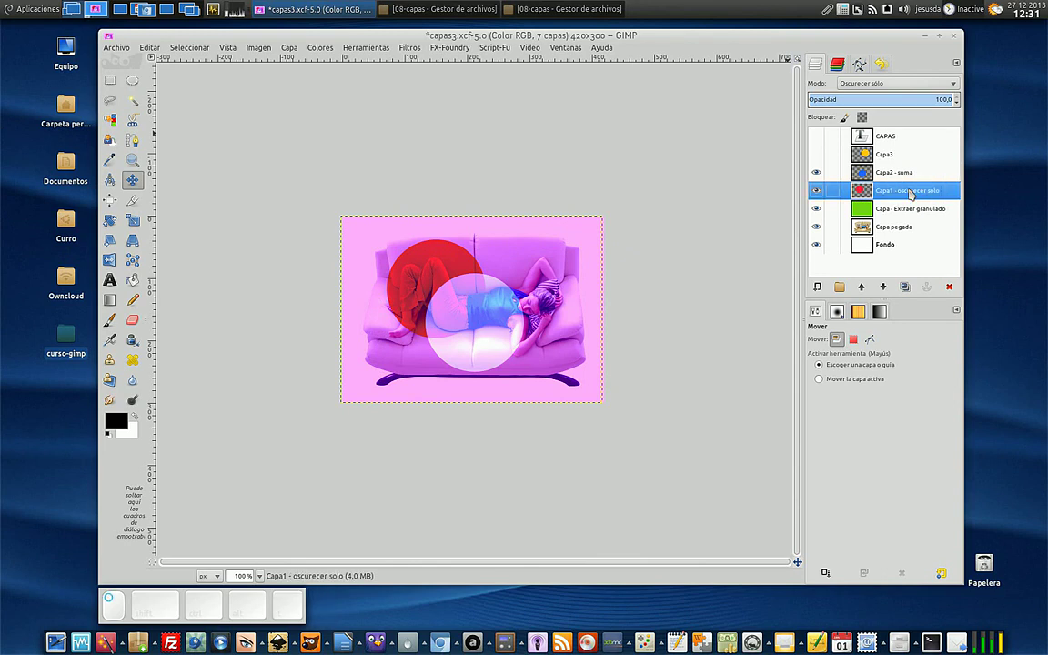
Step: Check the blending modes of the green layer, the red circle's layer and the photo layer Capa pegada
left_click(914, 212)
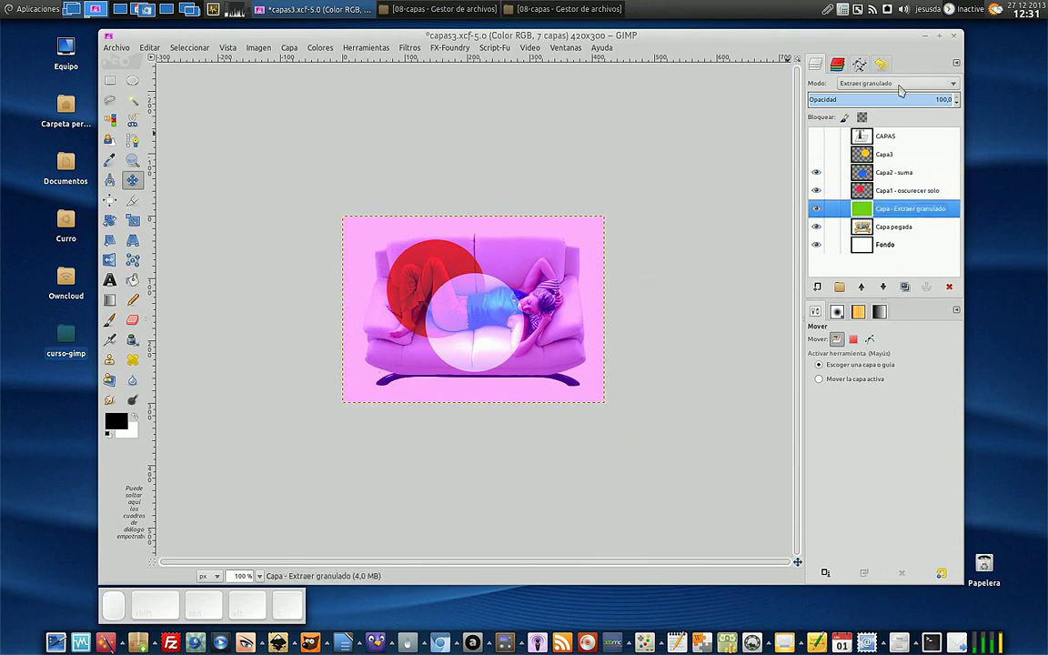
left_click(899, 194)
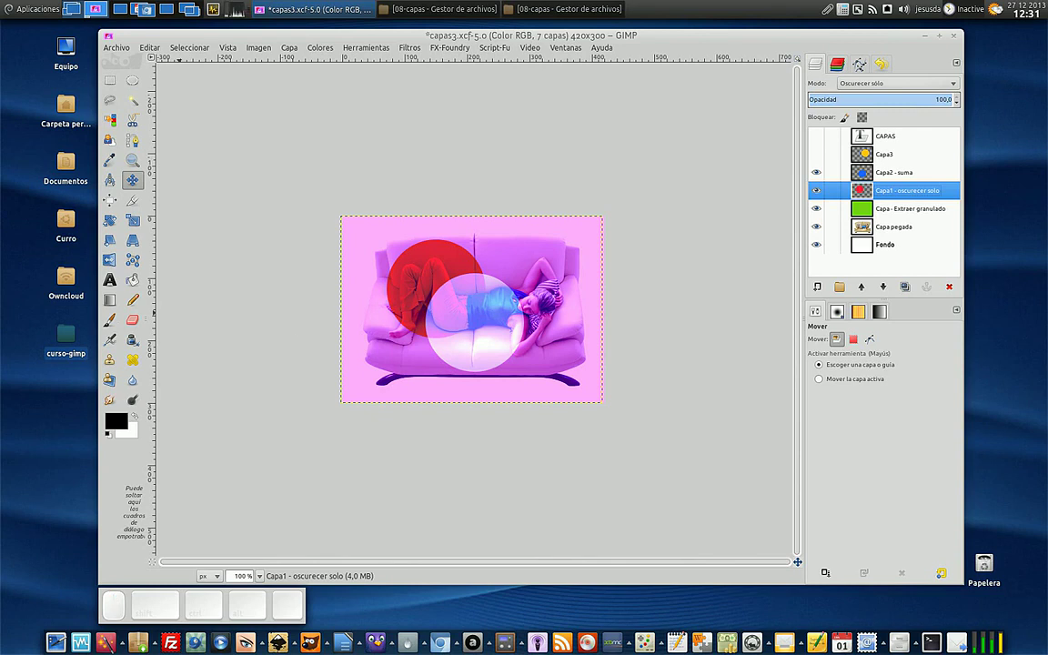
left_click(914, 227)
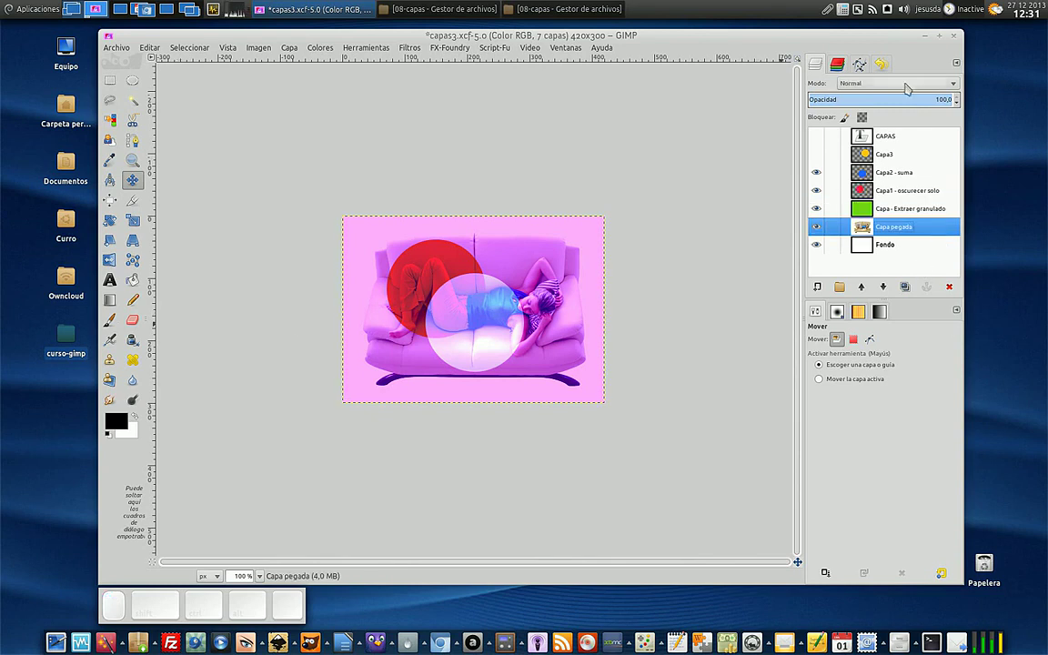